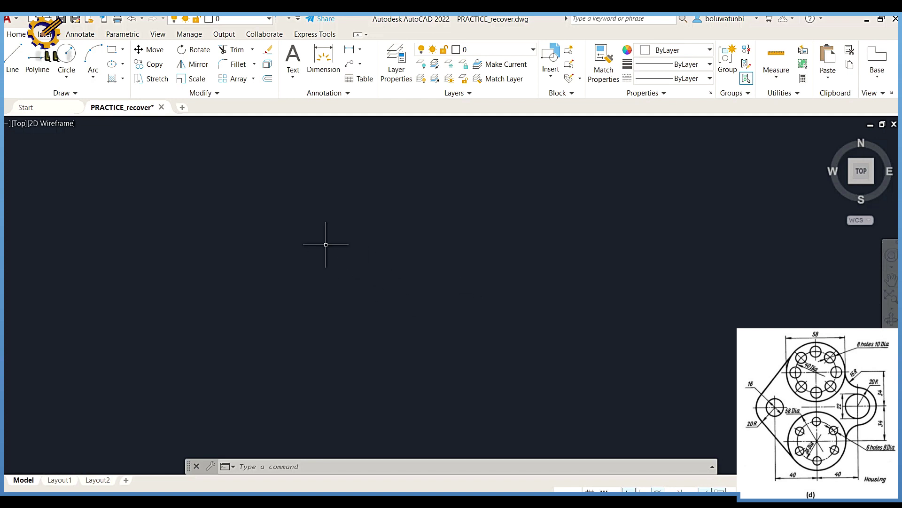
# Step: Check the drawing units and accept decimal lengths at 0.00 precision with millimetres as the insertion scale
pyautogui.click(68, 78)
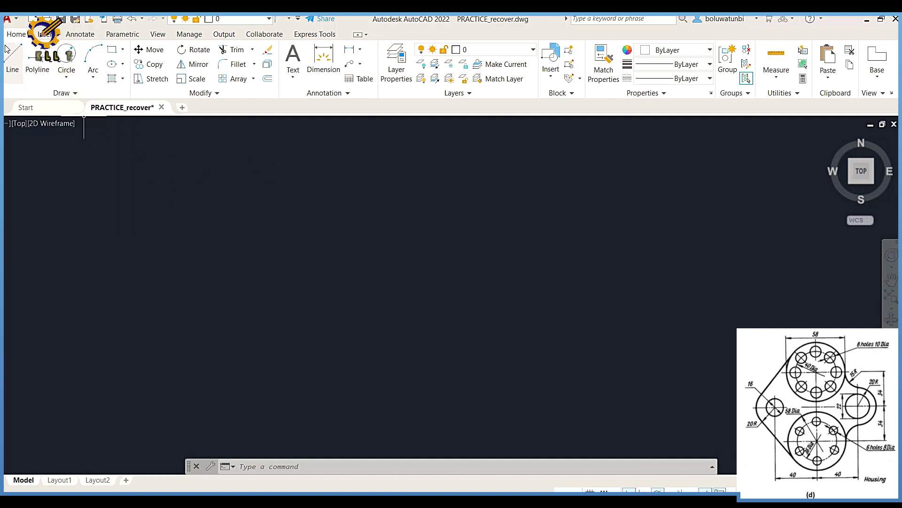
pyautogui.click(9, 20)
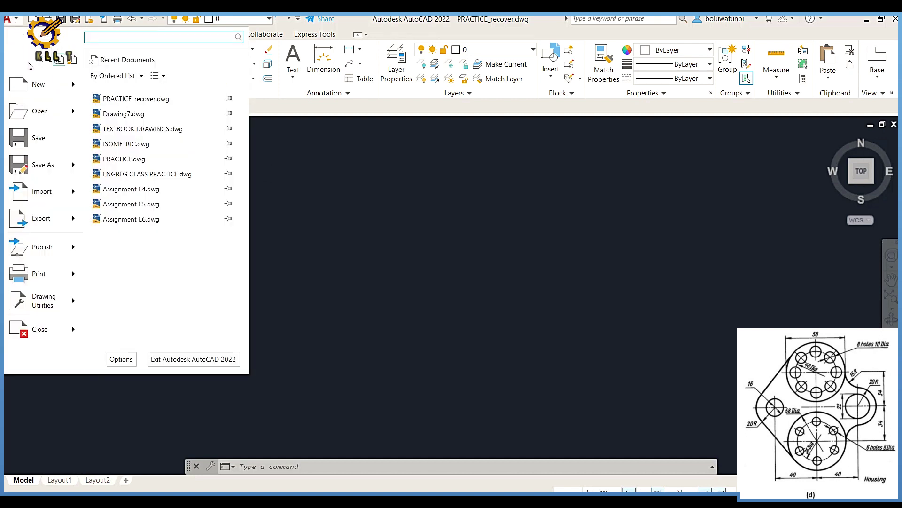
pyautogui.moveTo(47, 306)
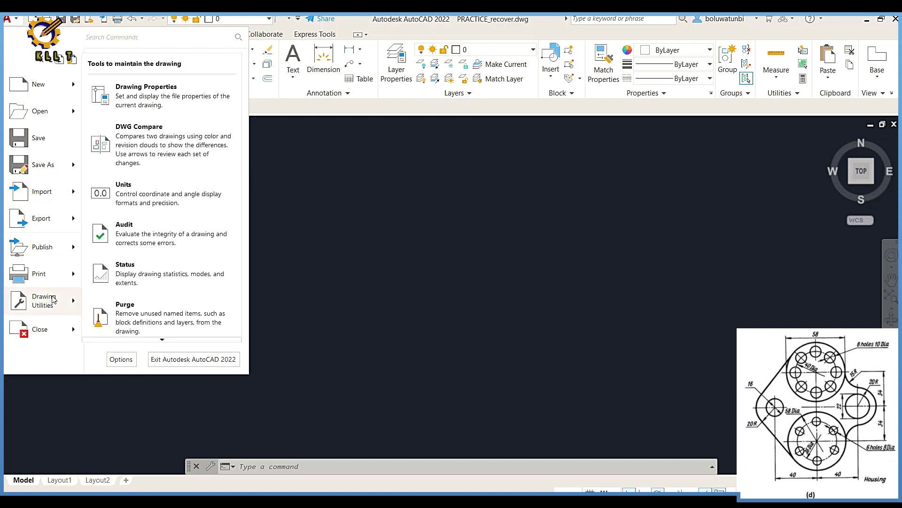
pyautogui.click(133, 195)
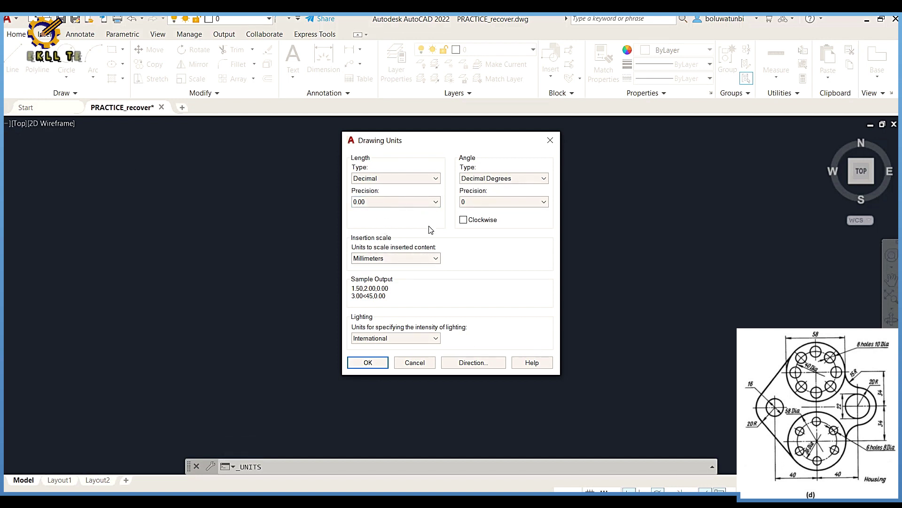
pyautogui.click(368, 360)
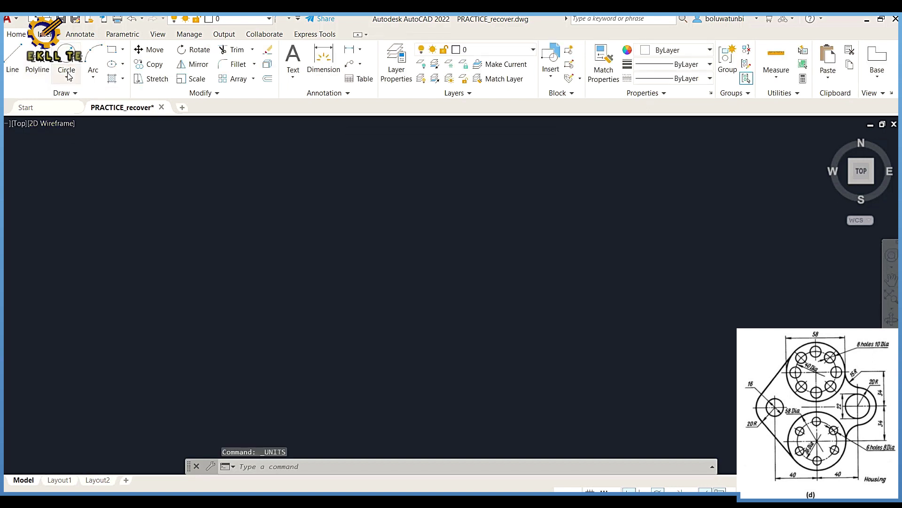
# Step: Draw a 40 mm diameter circle in the left part of the empty drawing for the housing's left boss
pyautogui.click(66, 75)
pyautogui.click(84, 118)
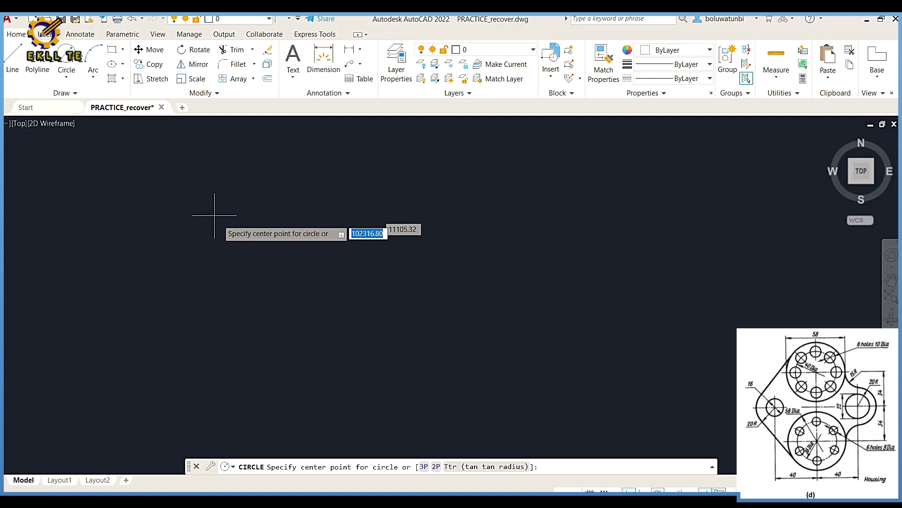
pyautogui.click(253, 277)
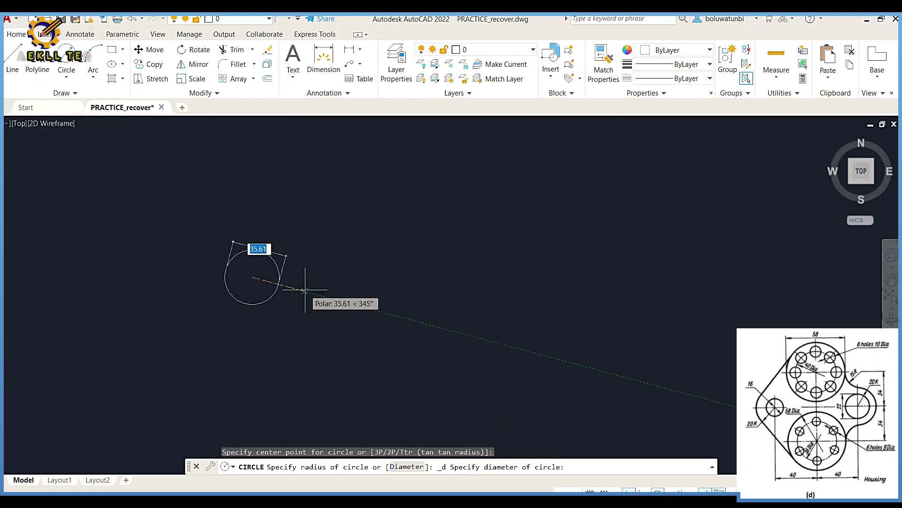
pyautogui.write('40')
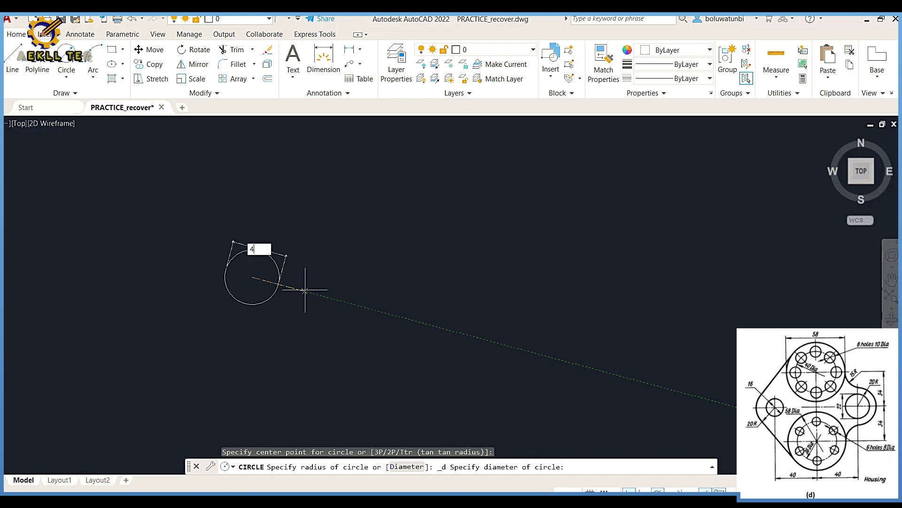
pyautogui.press('Return')
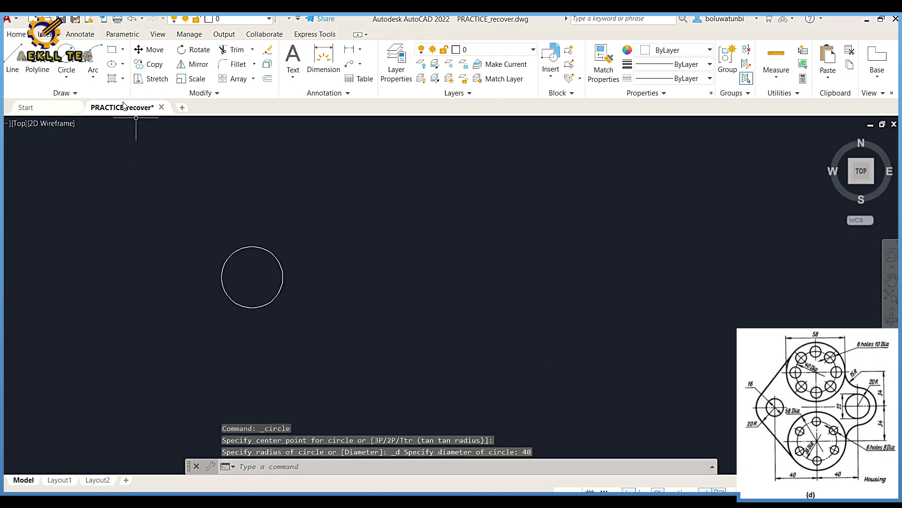
# Step: Draw a 16 mm diameter circle concentric with the 40 mm circle
pyautogui.press('Return')
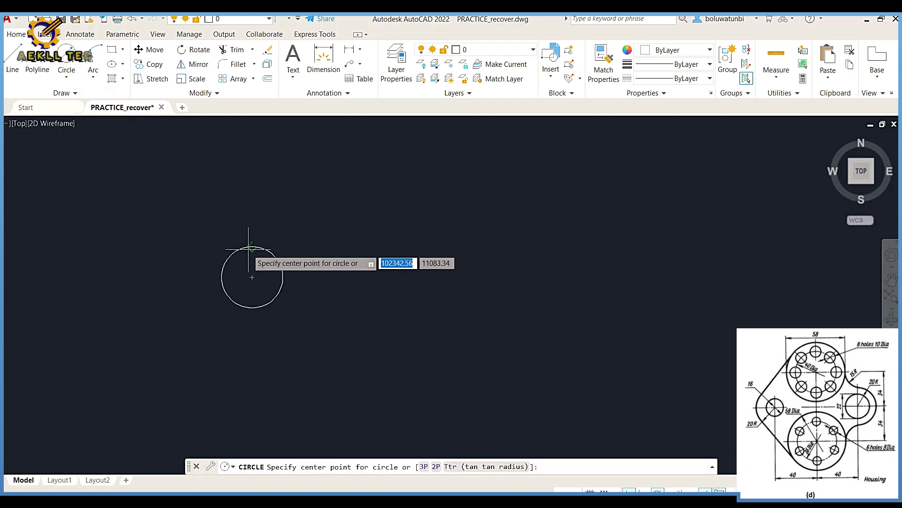
pyautogui.click(253, 277)
pyautogui.write('d')
pyautogui.press('Return')
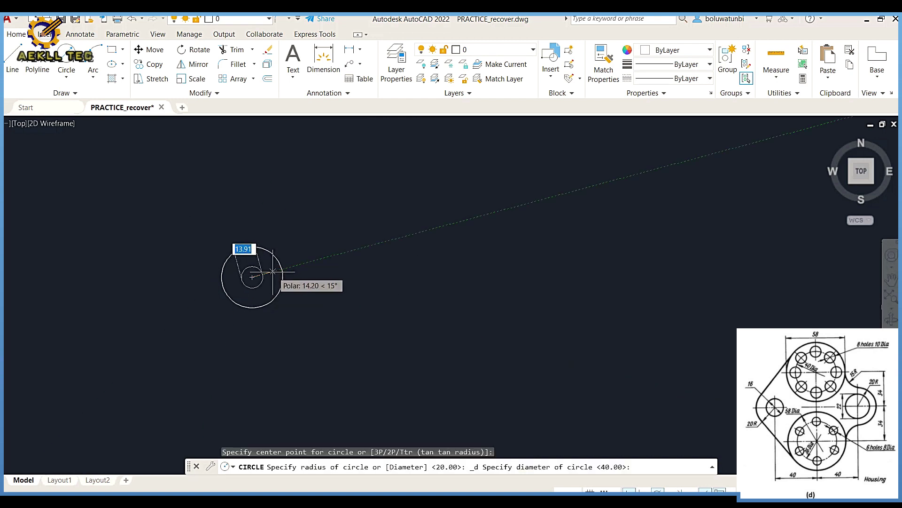
pyautogui.write('1')
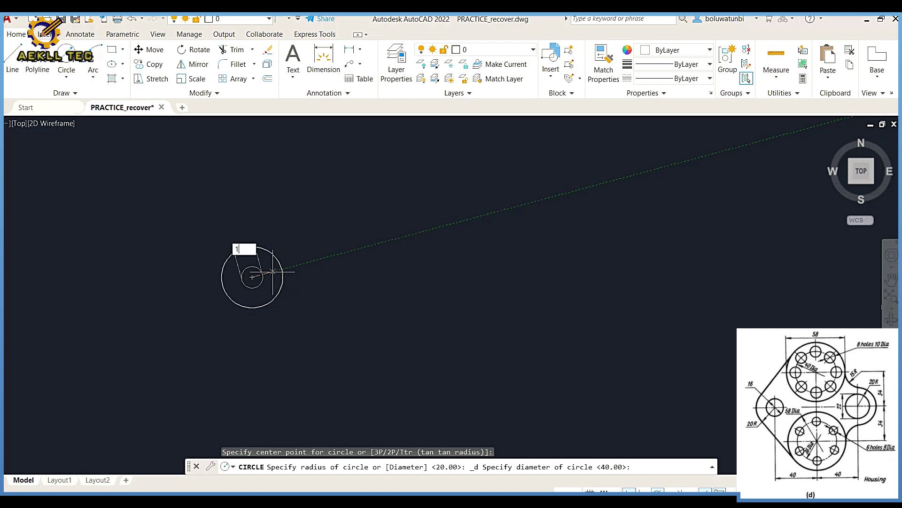
pyautogui.write('6')
pyautogui.press('Return')
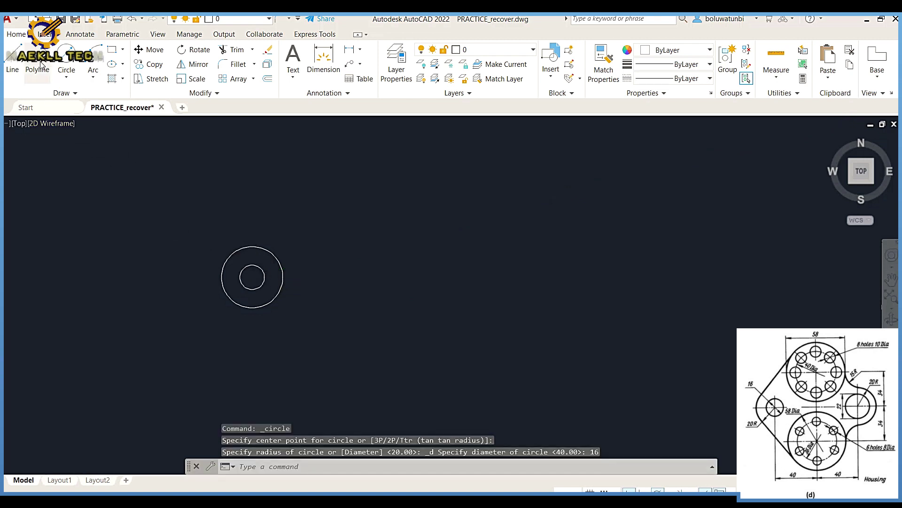
# Step: Draw a 34 mm vertical line straight down from the centre of the concentric circles
pyautogui.click(13, 59)
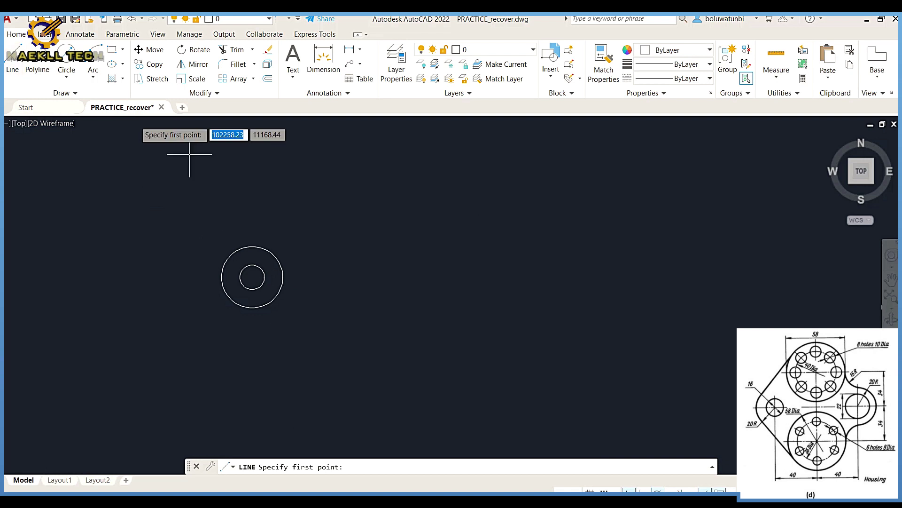
pyautogui.click(253, 277)
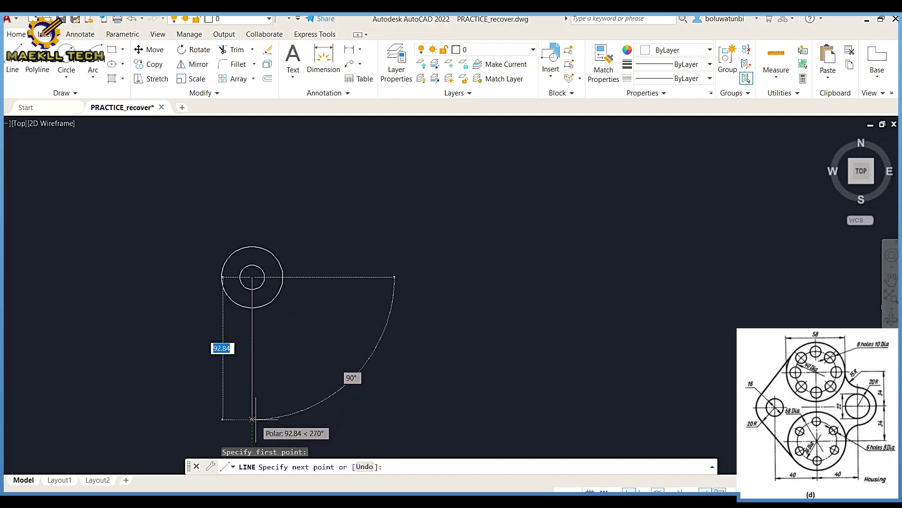
pyautogui.write('3')
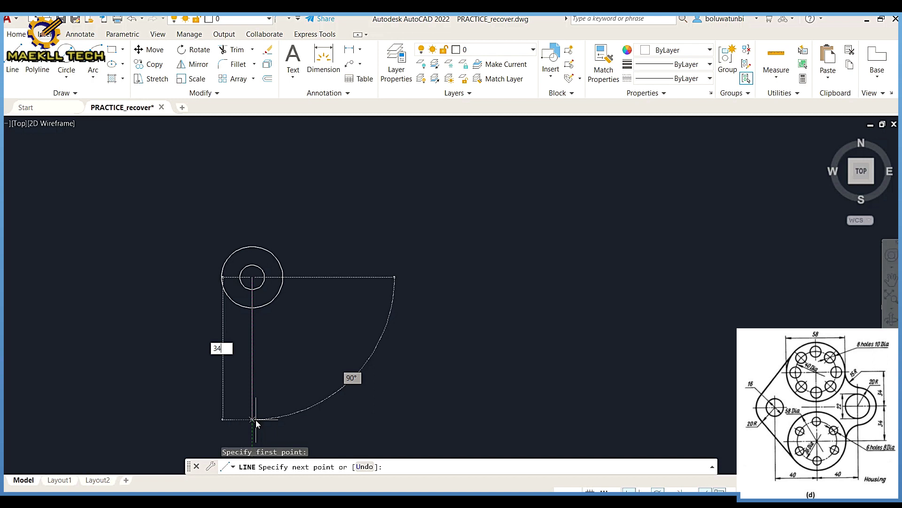
pyautogui.write('4')
pyautogui.press('Return')
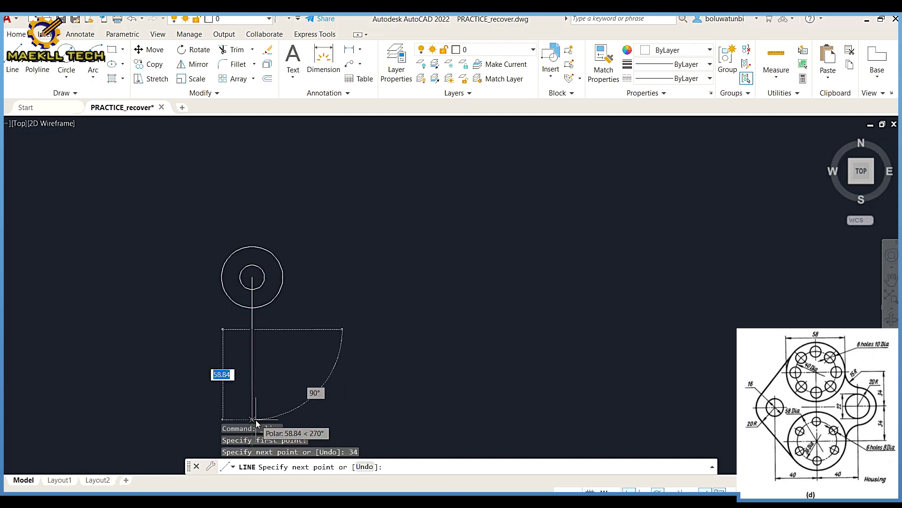
pyautogui.press('Escape')
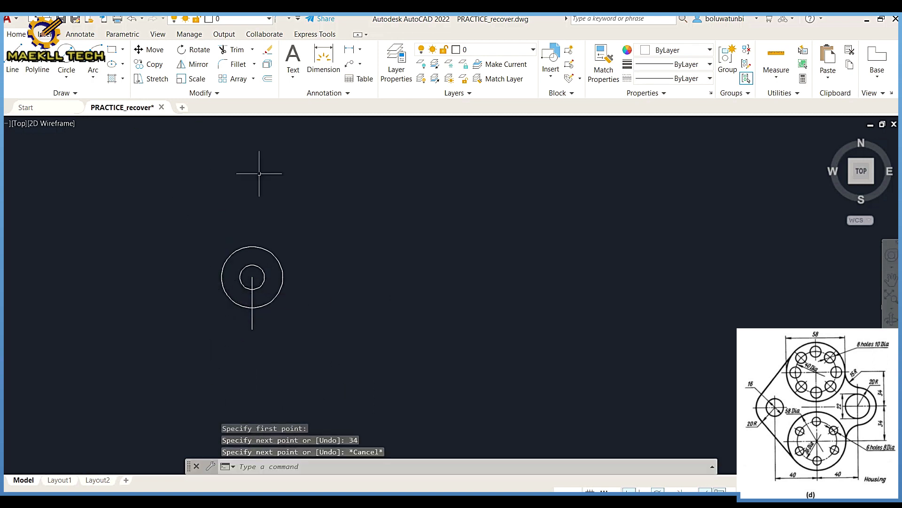
# Step: Offset the vertical line 40 mm to the right, and offset that copy another 40 mm to the right
pyautogui.click(269, 82)
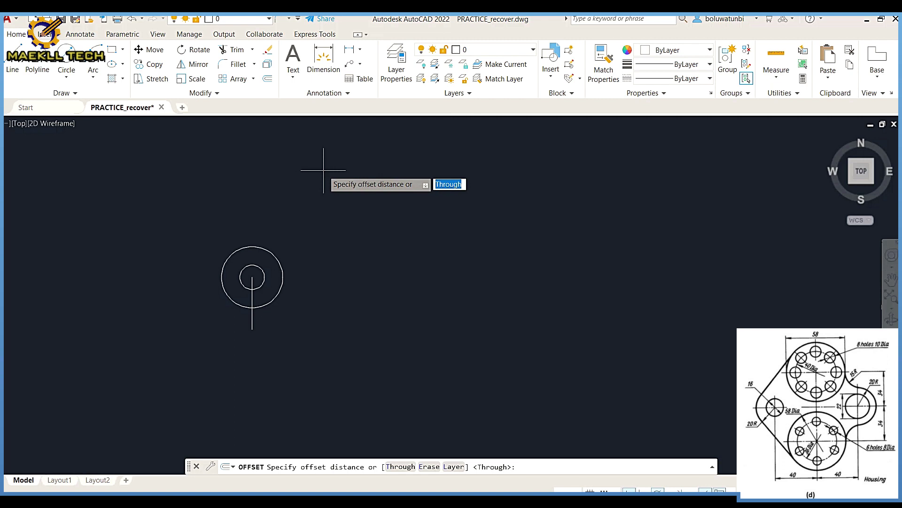
pyautogui.write('40')
pyautogui.press('Return')
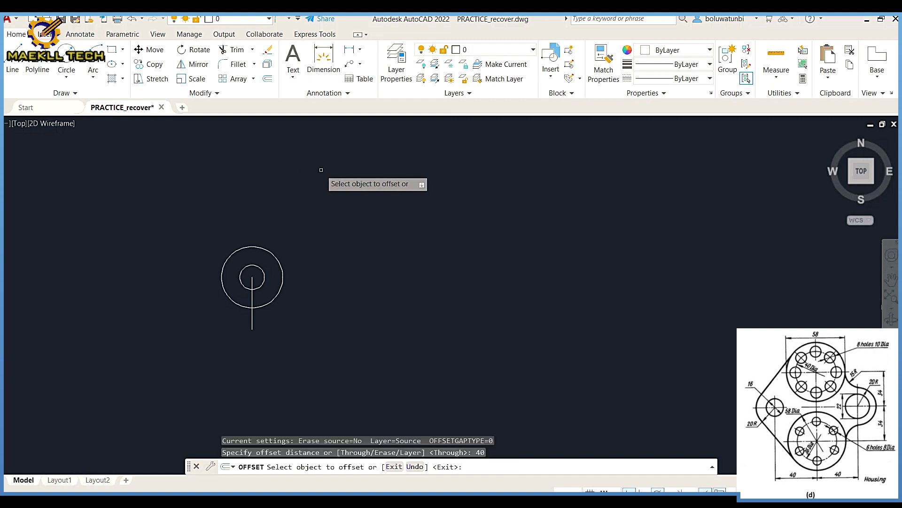
pyautogui.click(252, 323)
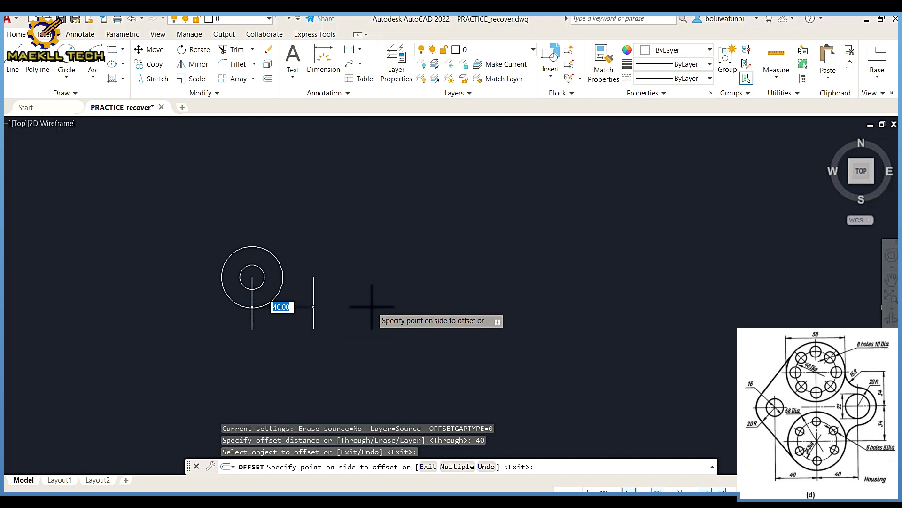
pyautogui.click(372, 306)
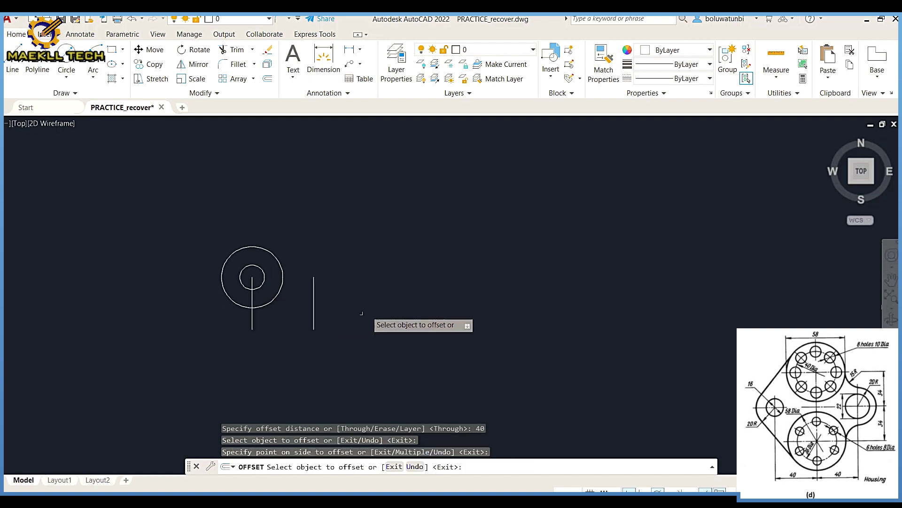
pyautogui.click(314, 320)
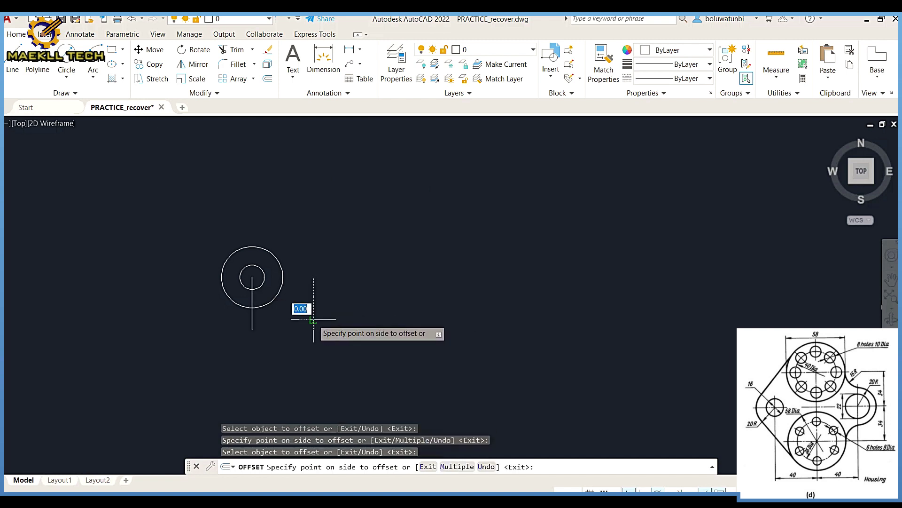
pyautogui.click(413, 306)
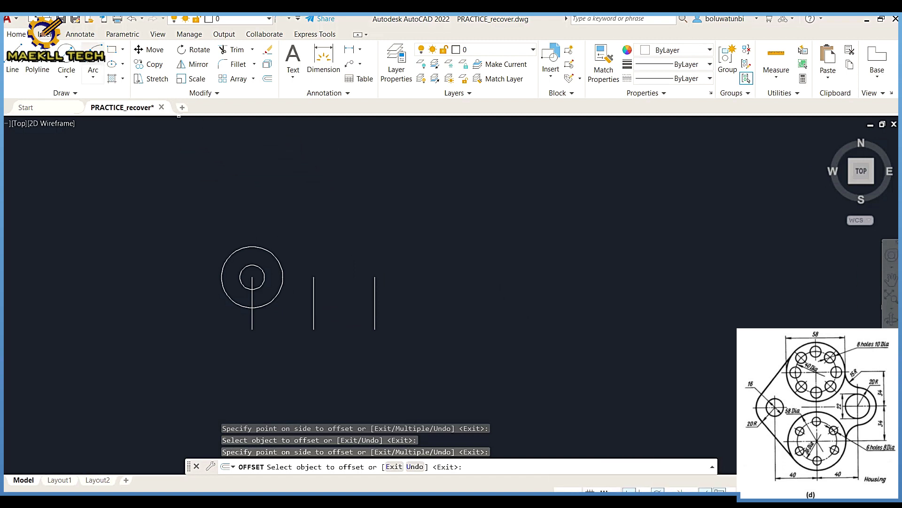
# Step: Draw a 58 mm diameter circle centred on the lower end of the middle vertical line
pyautogui.click(69, 59)
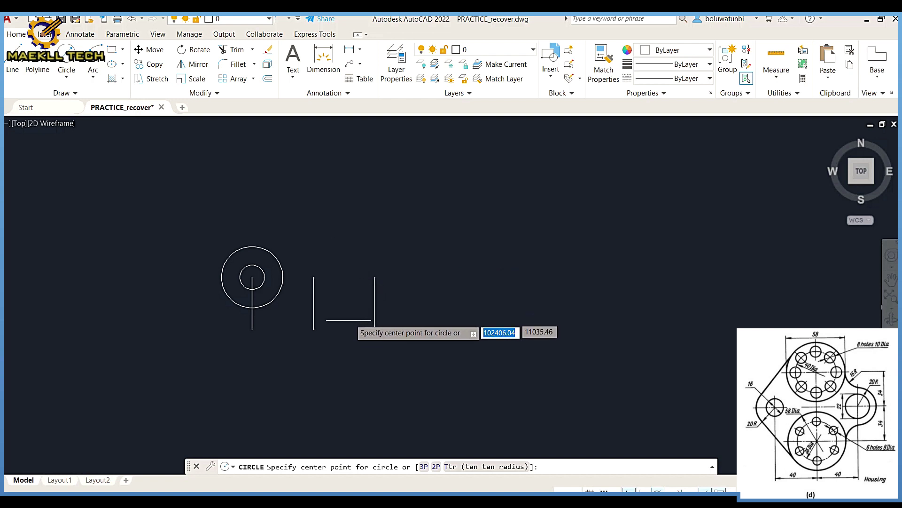
pyautogui.click(314, 328)
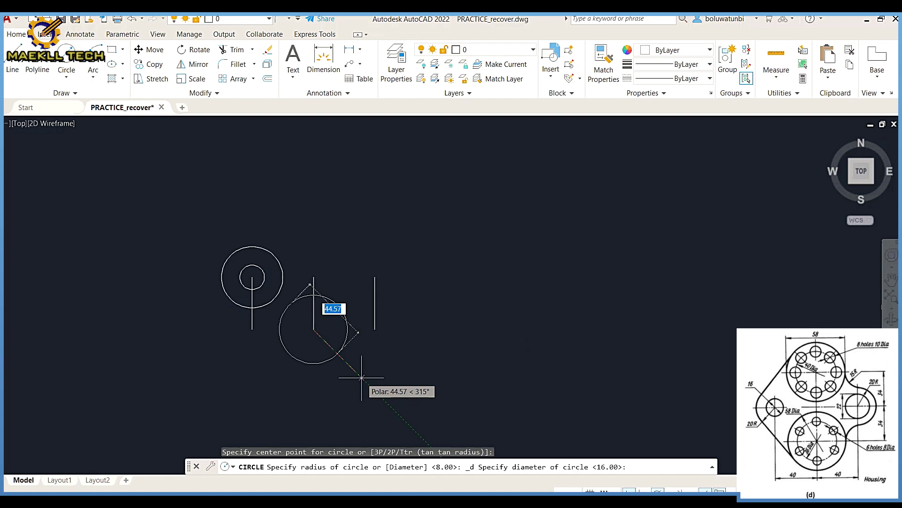
pyautogui.write('58')
pyautogui.press('Return')
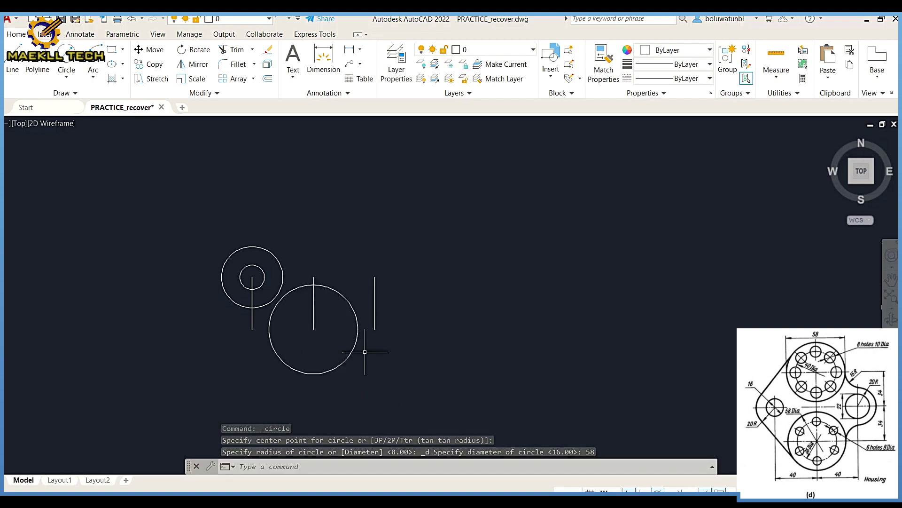
# Step: Draw a 36 mm diameter circle concentric with the 58 mm circle
pyautogui.press('Return')
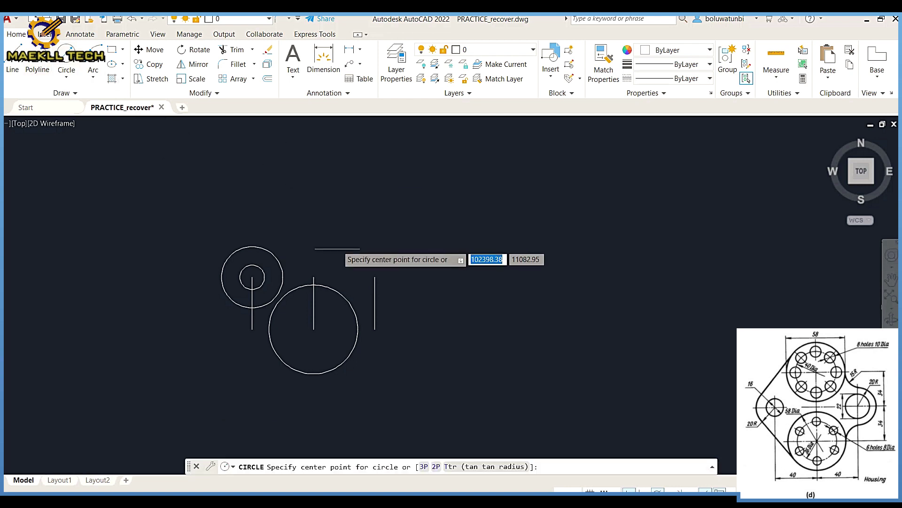
pyautogui.click(314, 329)
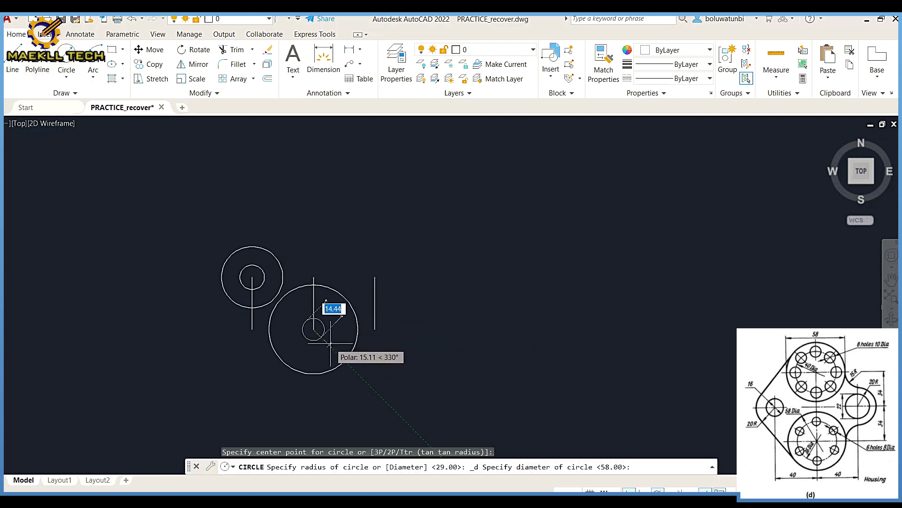
pyautogui.write('3')
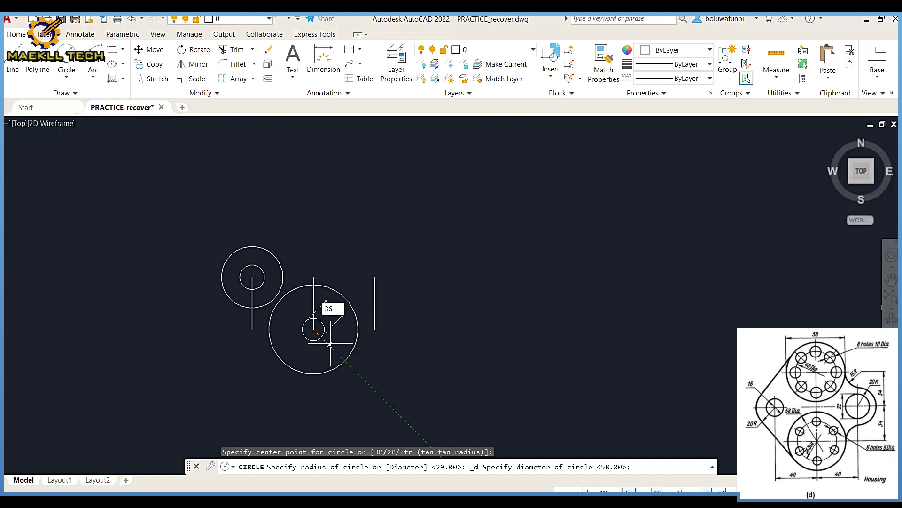
pyautogui.write('6')
pyautogui.press('Return')
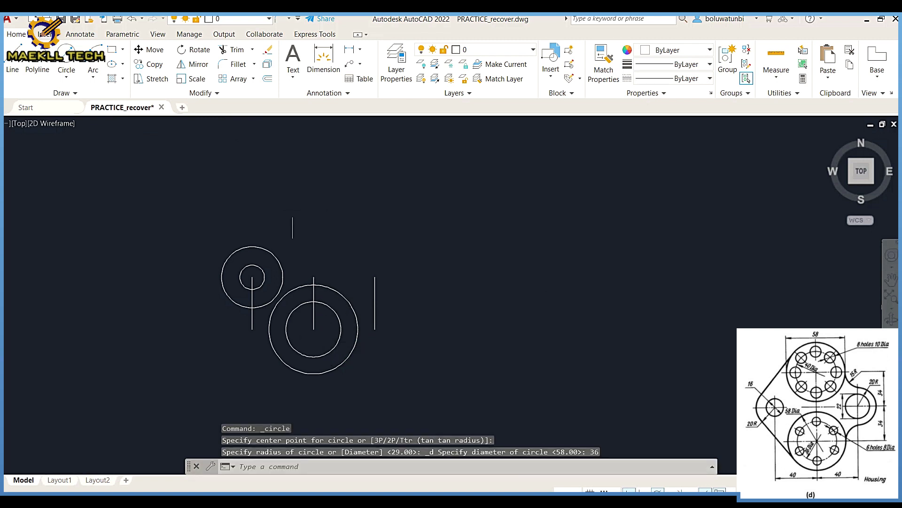
pyautogui.click(66, 57)
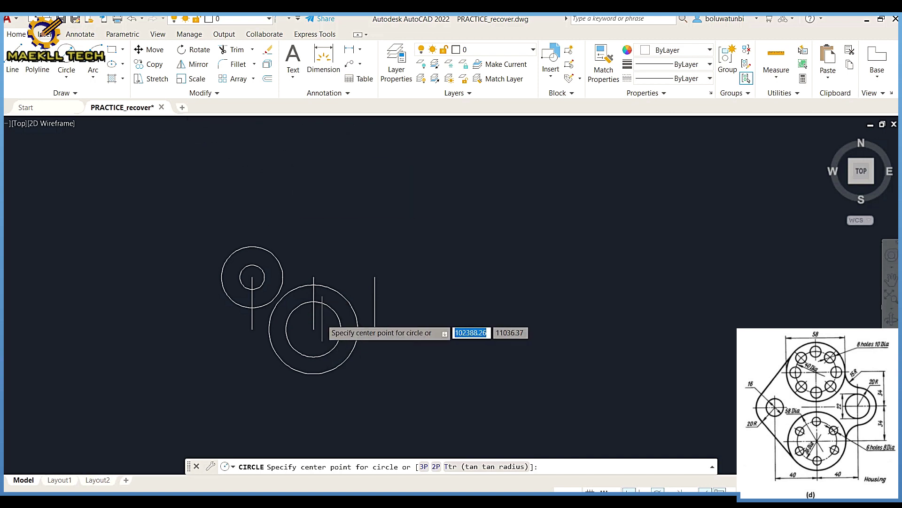
pyautogui.click(314, 302)
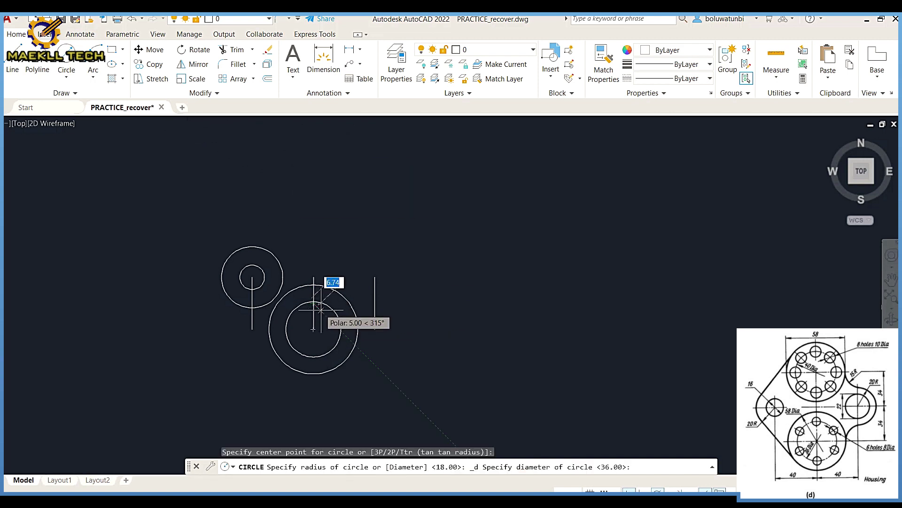
pyautogui.press('Escape')
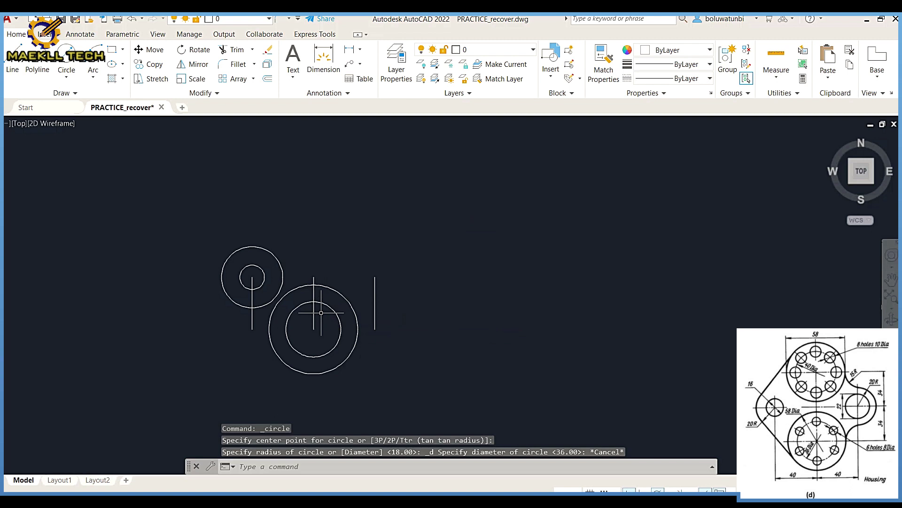
pyautogui.scroll(-2, 321, 312)
pyautogui.scroll(2, 321, 312)
pyautogui.scroll(4, 321, 313)
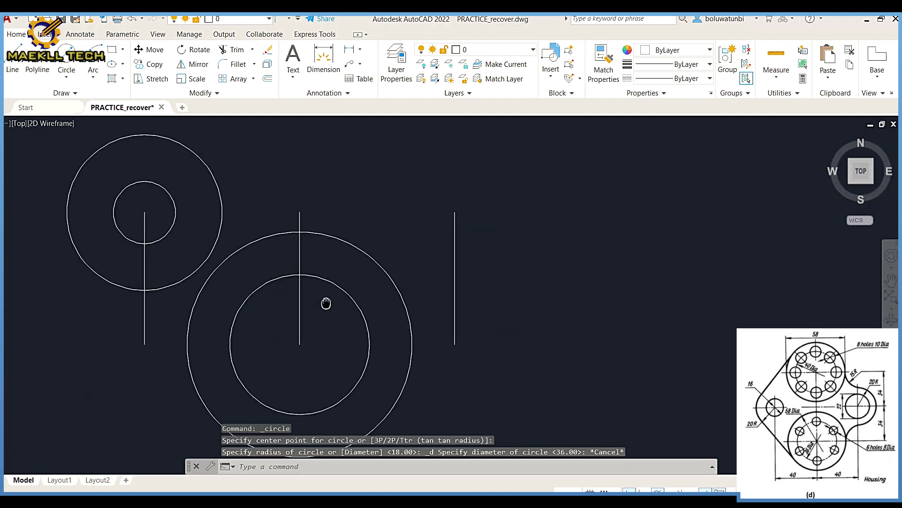
# Step: Draw an 8 mm diameter circle centred where the middle vertical line crosses the upper point of the 36 mm circle
pyautogui.click(65, 55)
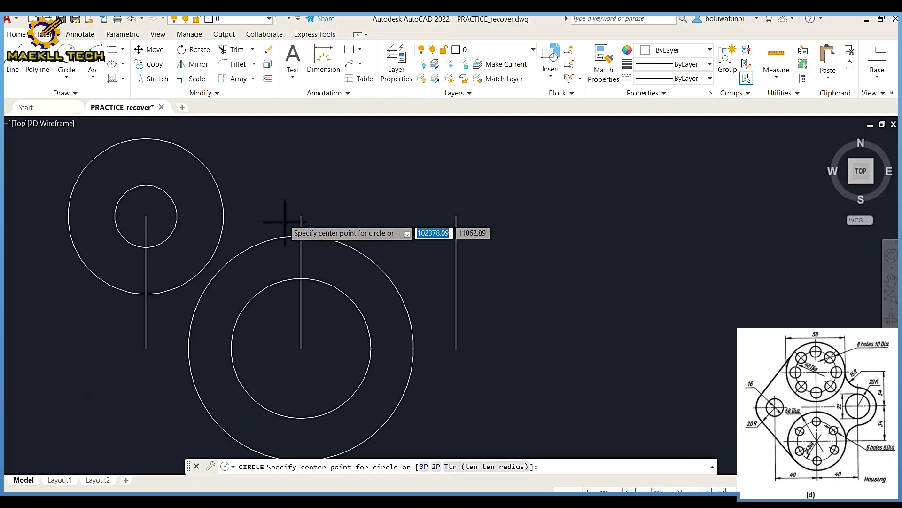
pyautogui.click(302, 279)
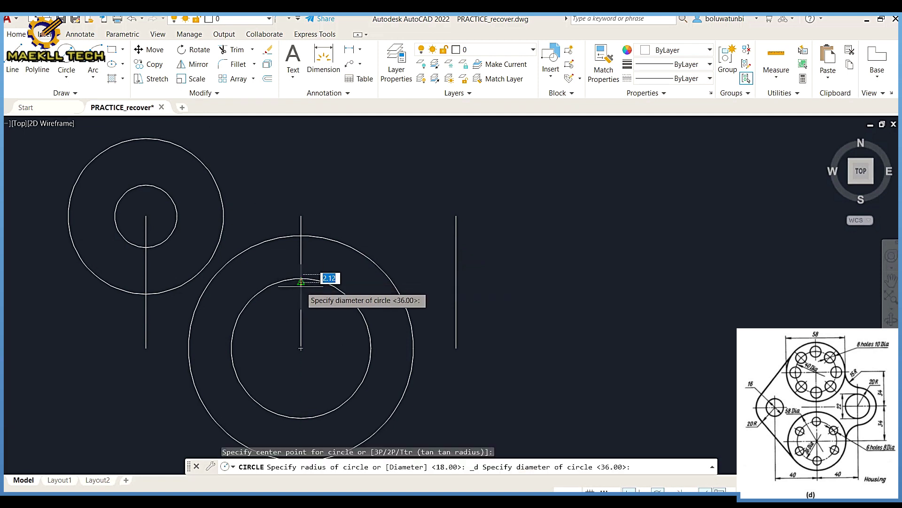
pyautogui.press('Return')
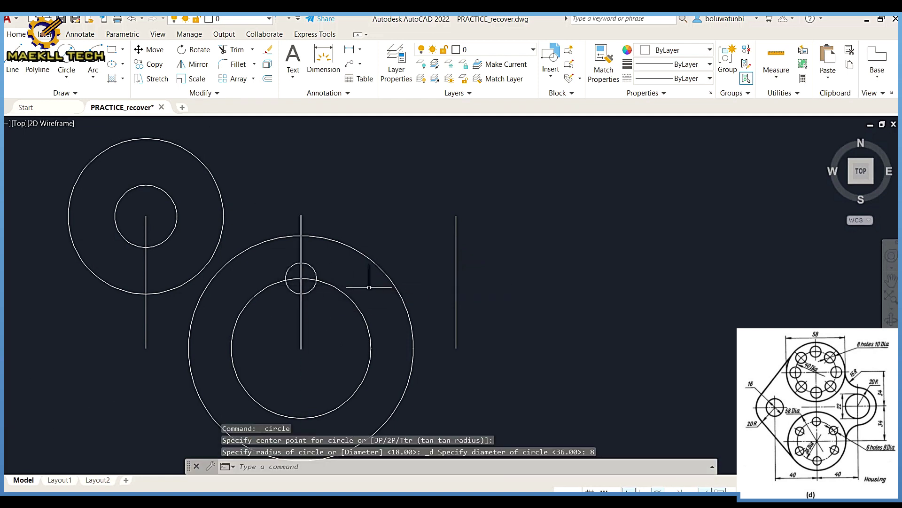
# Step: Create a polar array of the 8 mm circle around the centre of the 36 mm circle, with 6 items over 360 degrees
pyautogui.click(253, 79)
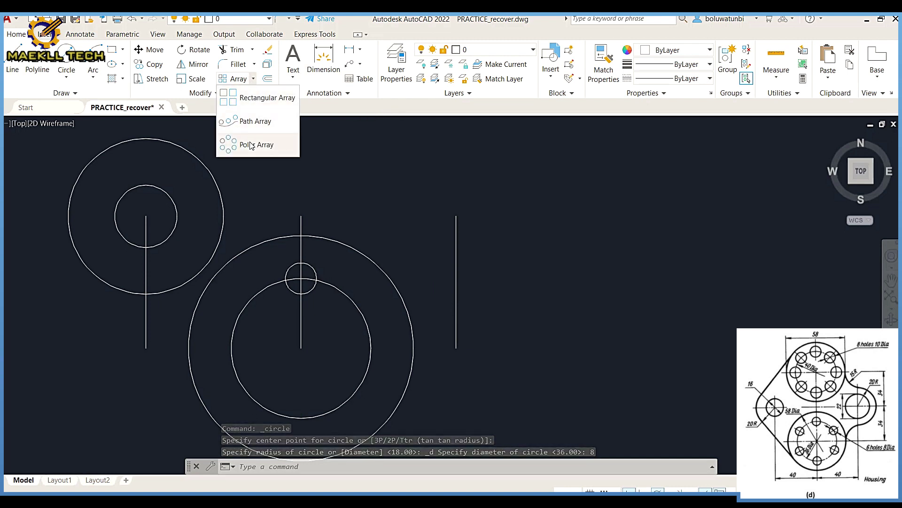
pyautogui.click(251, 143)
pyautogui.click(317, 273)
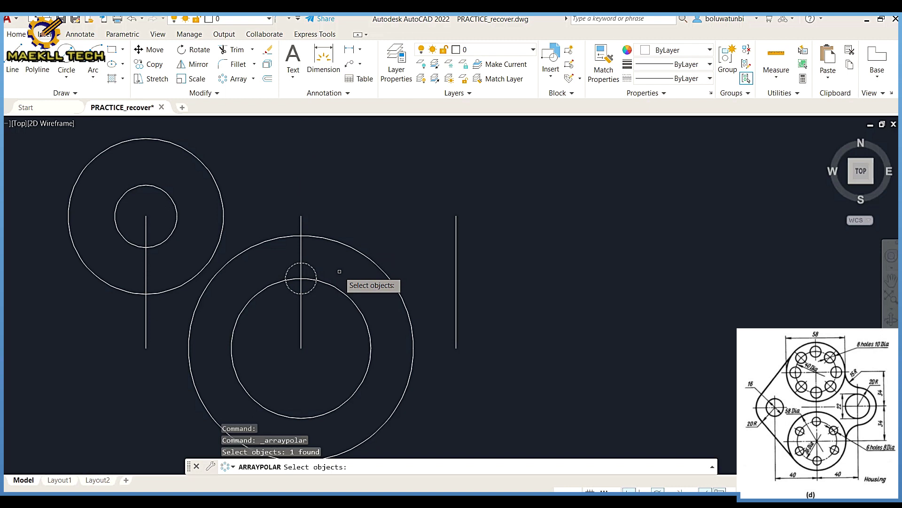
pyautogui.press('Return')
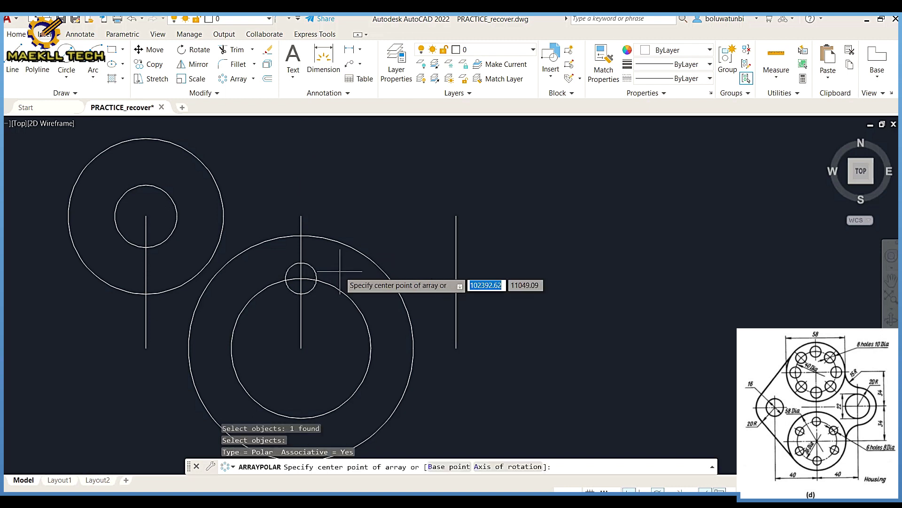
pyautogui.click(301, 347)
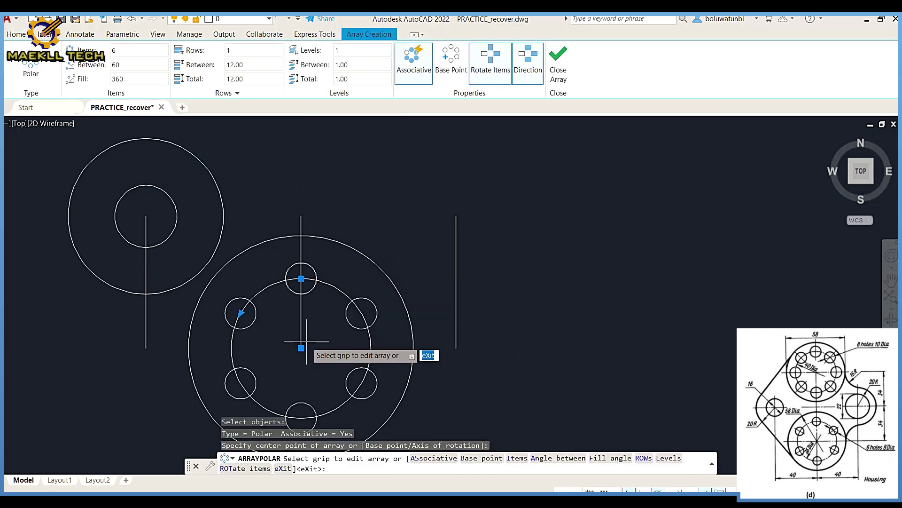
pyautogui.click(558, 63)
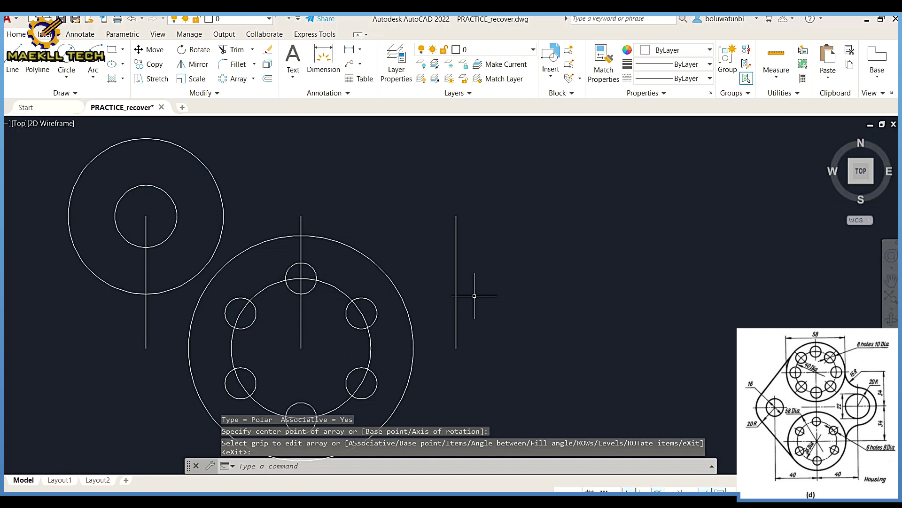
# Step: Change the 36 mm bolt circle's linetype to the dashed ACAD linetype and deselect it
pyautogui.click(347, 297)
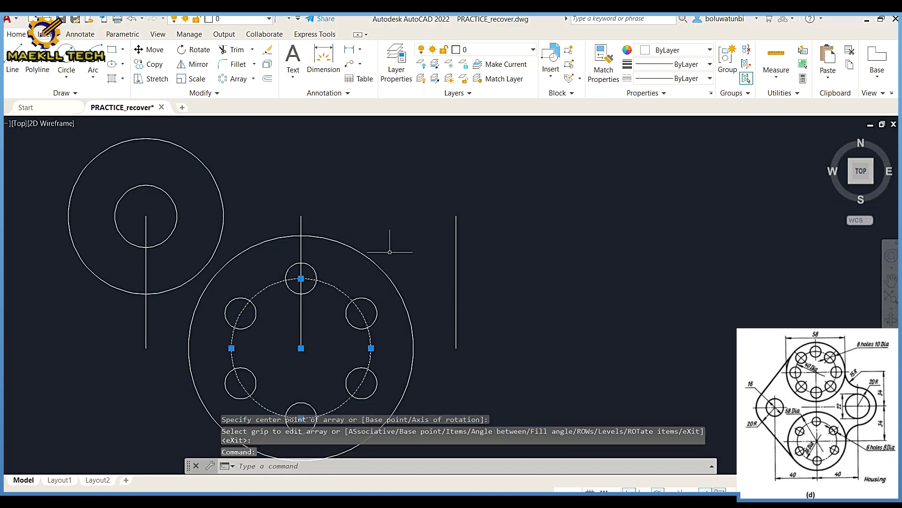
pyautogui.click(680, 81)
pyautogui.click(680, 121)
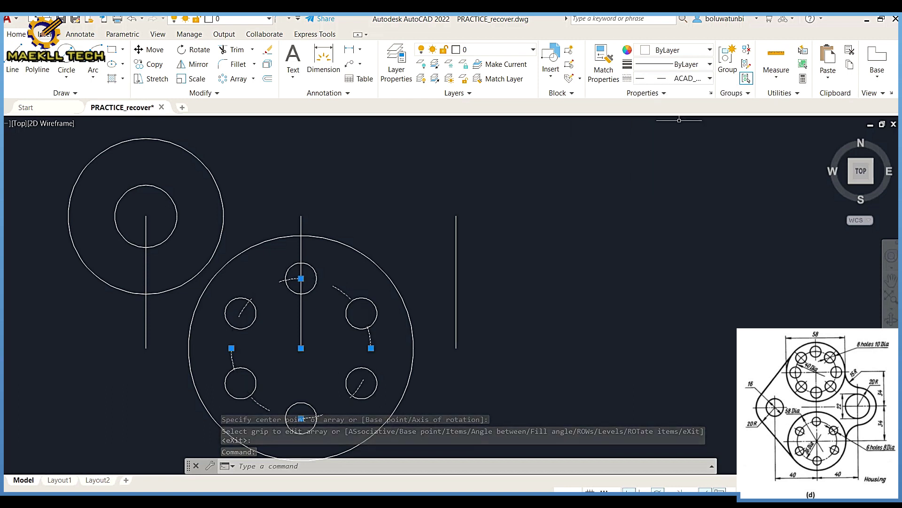
pyautogui.press('Escape')
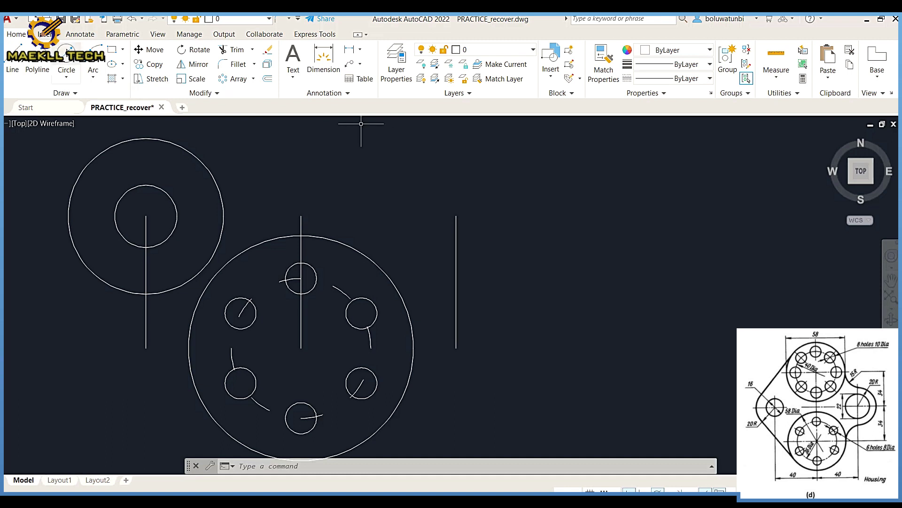
# Step: Draw a 22 mm diameter circle centred on the upper end of the rightmost vertical line
pyautogui.write('c')
pyautogui.press('Return')
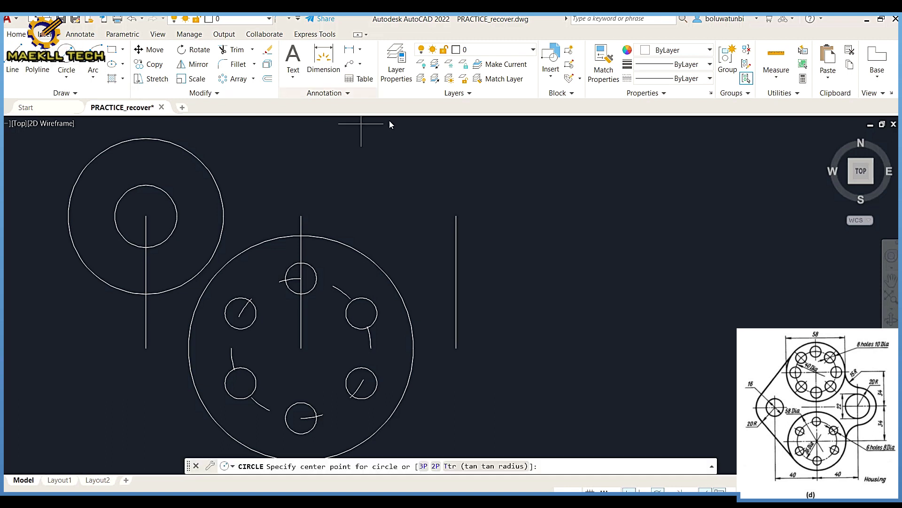
pyautogui.click(456, 216)
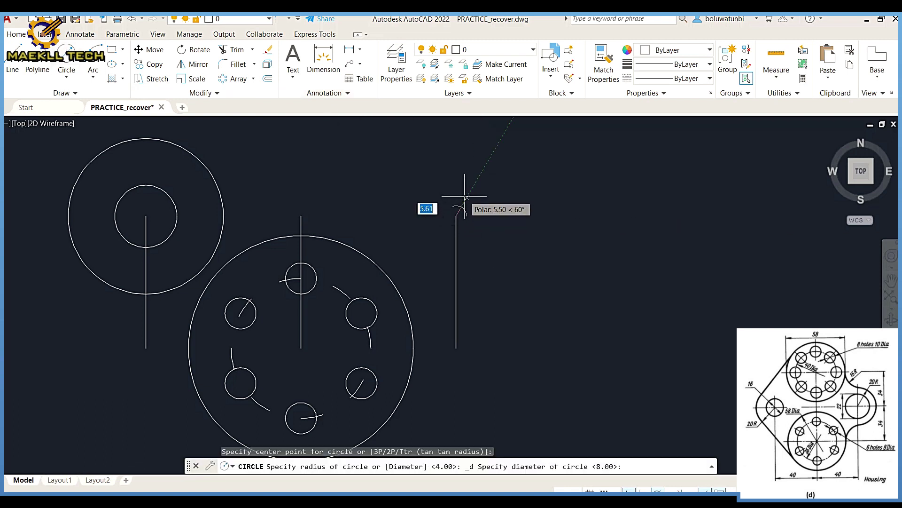
pyautogui.write('22')
pyautogui.press('Return')
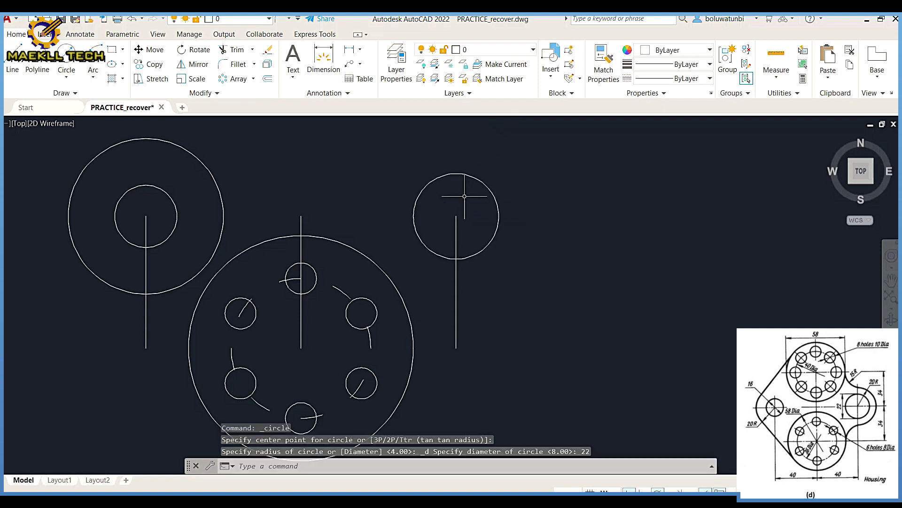
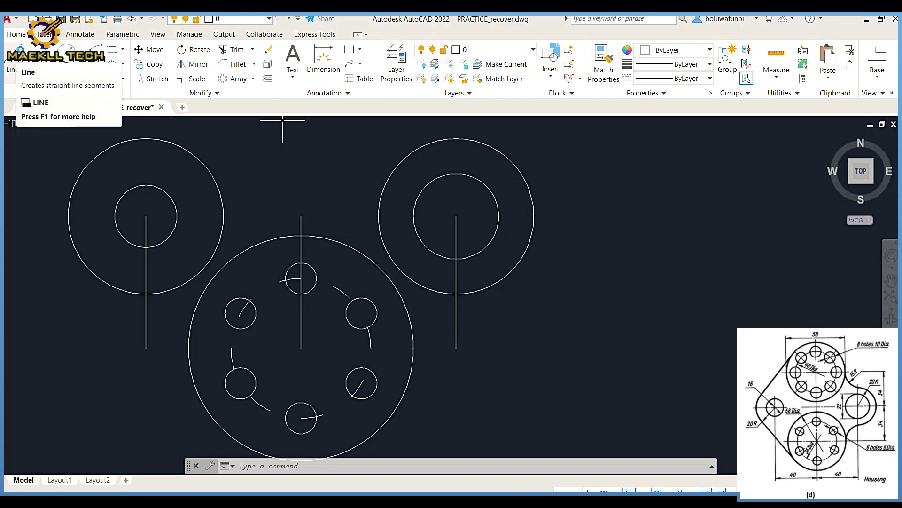
# Step: Draw a horizontal line from the centre of the left concentric circles to the centre of the right concentric circles
pyautogui.click(13, 58)
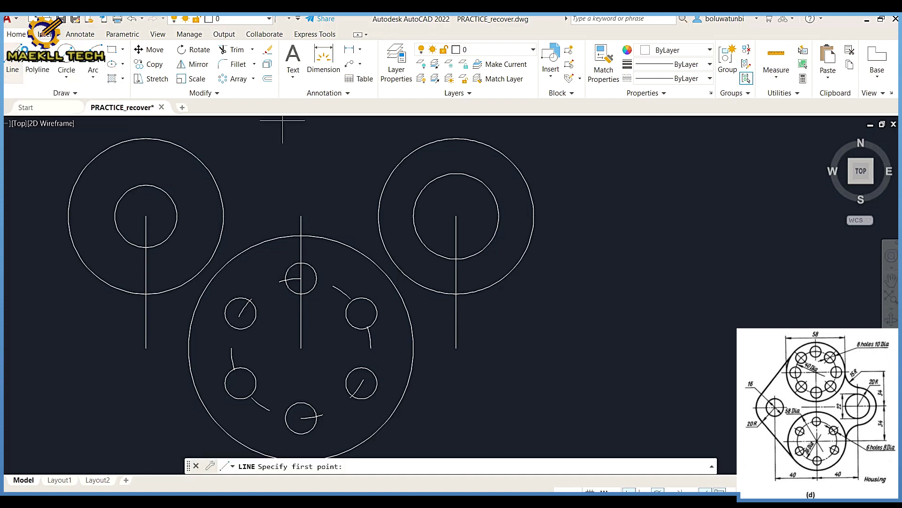
pyautogui.click(145, 216)
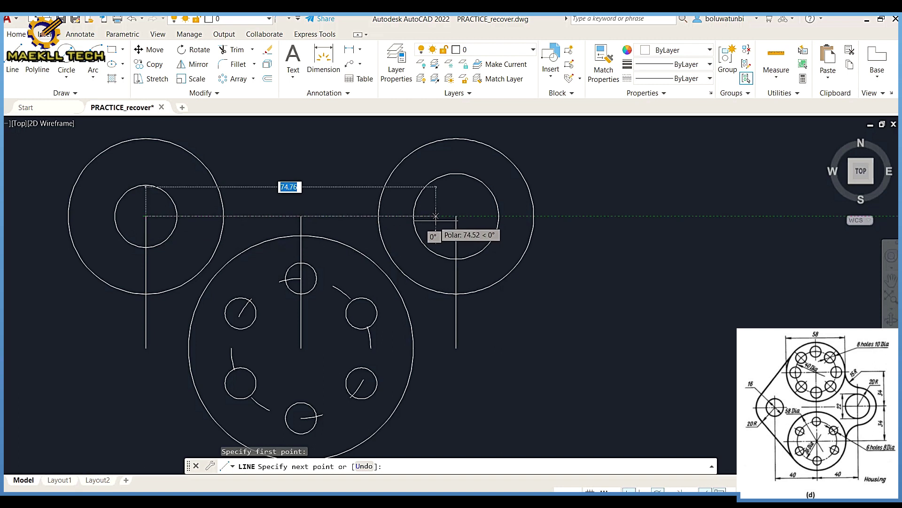
pyautogui.click(456, 216)
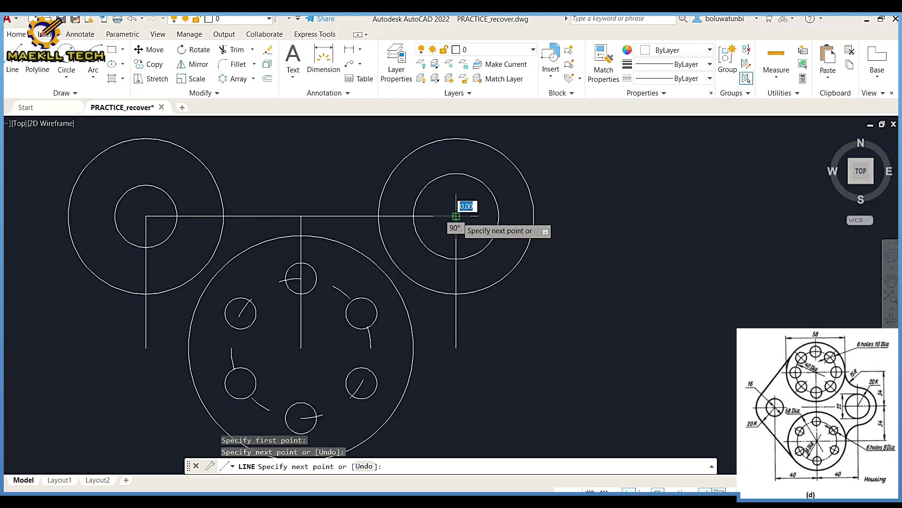
pyautogui.press('Escape')
# Step: Offset the horizontal centre line 34 mm upward
pyautogui.scroll(2, 429, 205)
pyautogui.scroll(-5, 429, 205)
pyautogui.moveTo(428, 204); pyautogui.dragTo(398, 277, button='middle')
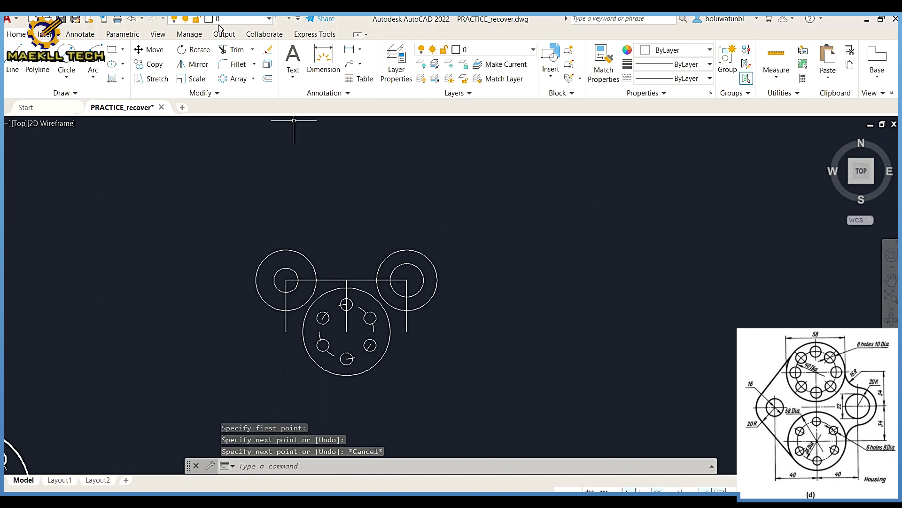
pyautogui.click(267, 78)
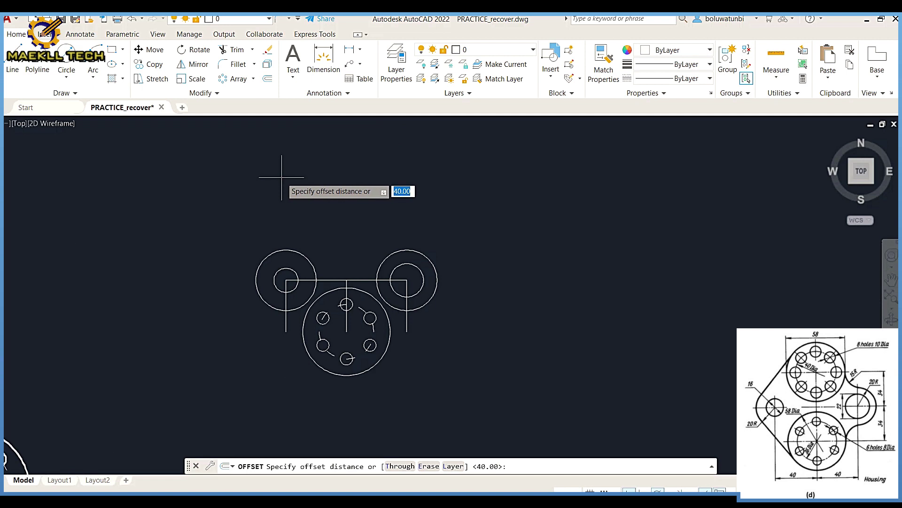
pyautogui.press('Return')
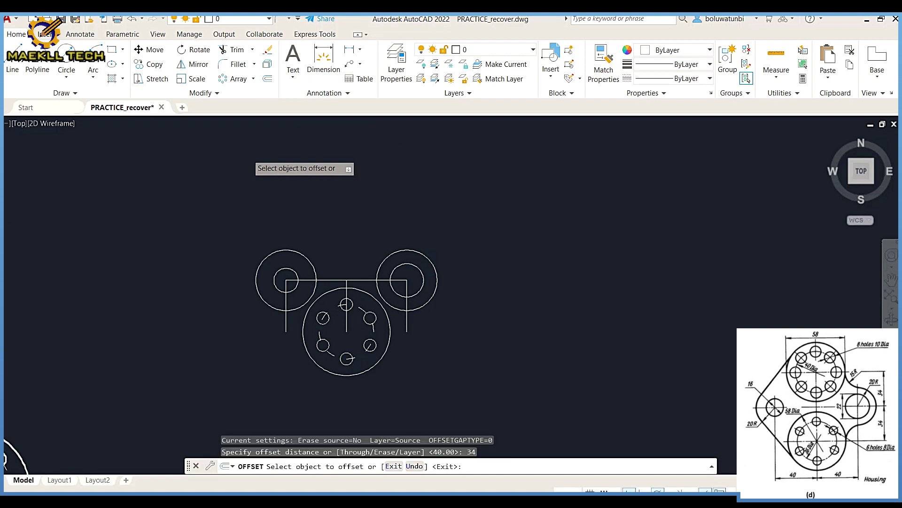
pyautogui.click(331, 281)
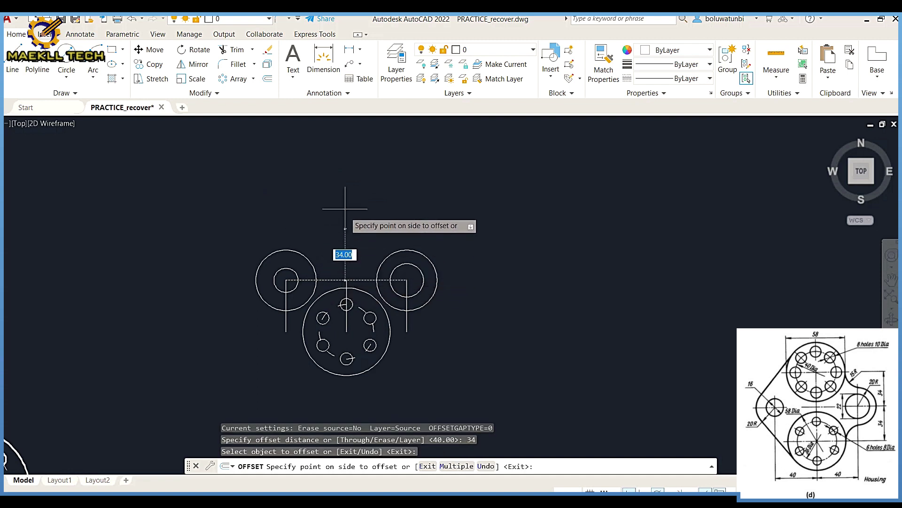
pyautogui.click(349, 191)
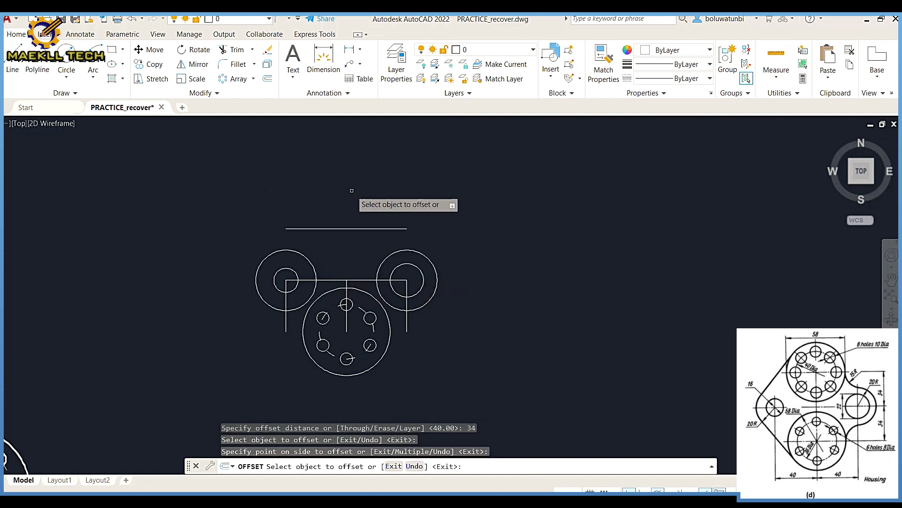
pyautogui.press('Escape')
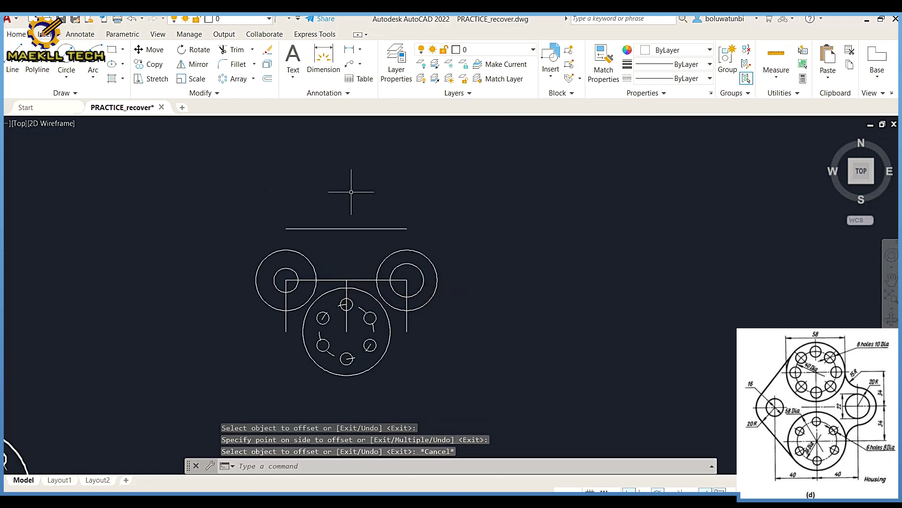
# Step: Extend the middle vertical line up to the upper horizontal line
pyautogui.click(253, 50)
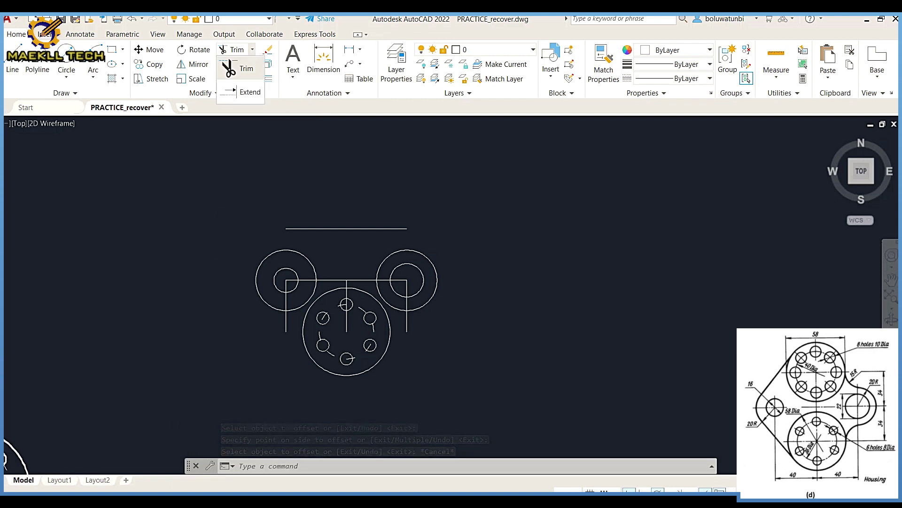
pyautogui.click(247, 92)
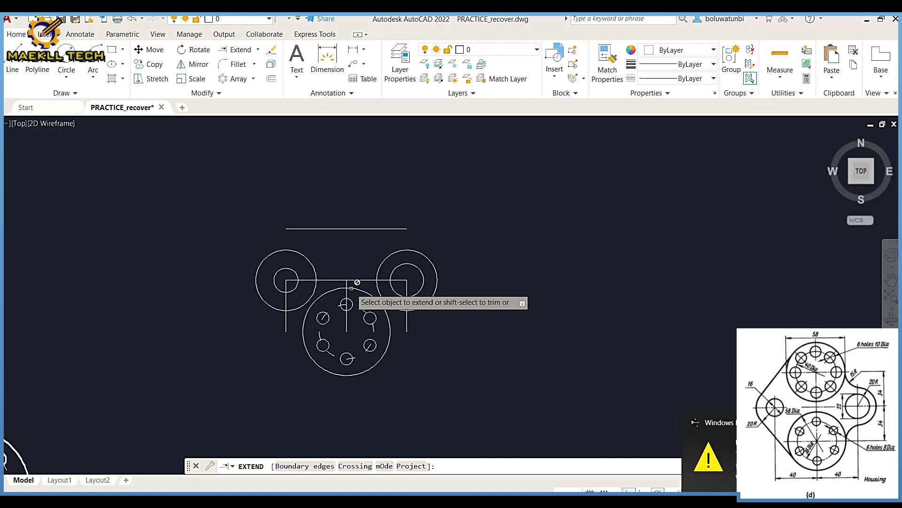
pyautogui.click(347, 284)
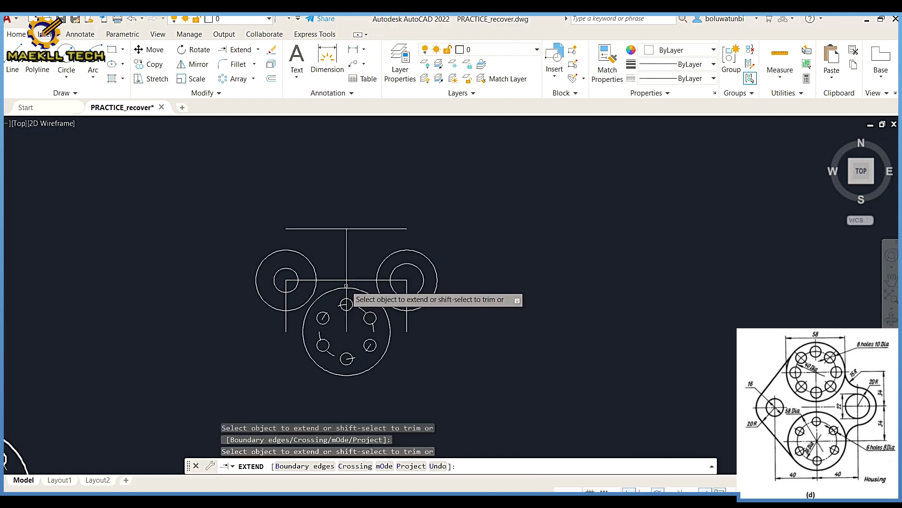
pyautogui.press('Escape')
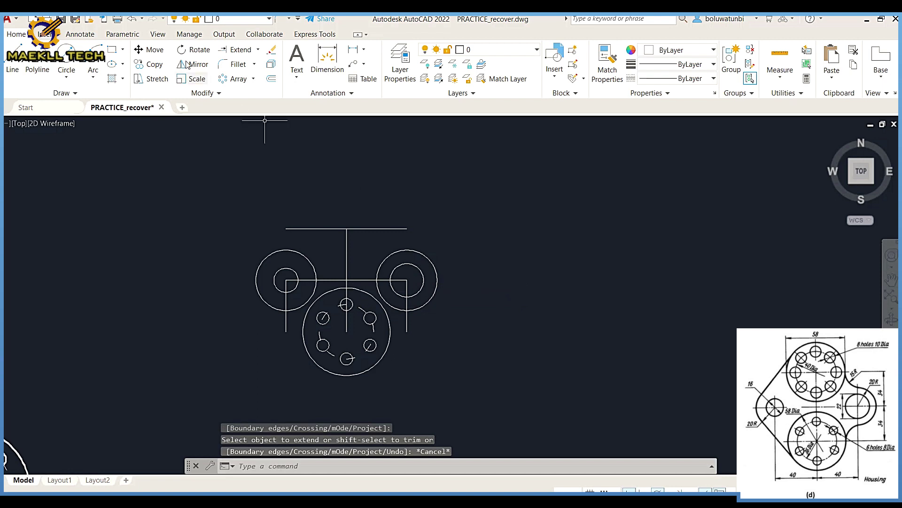
# Step: Draw a 58 mm diameter circle centred where the middle vertical line meets the upper horizontal line
pyautogui.click(67, 58)
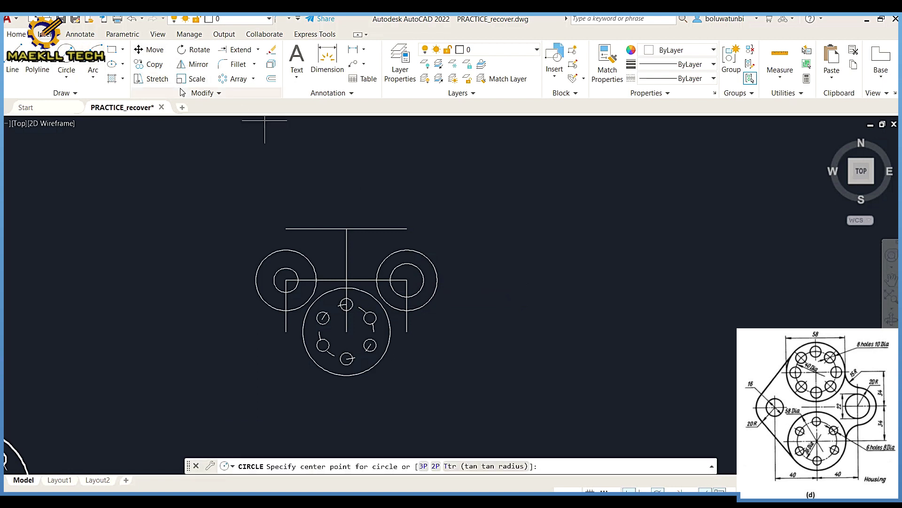
pyautogui.click(346, 228)
pyautogui.write('58')
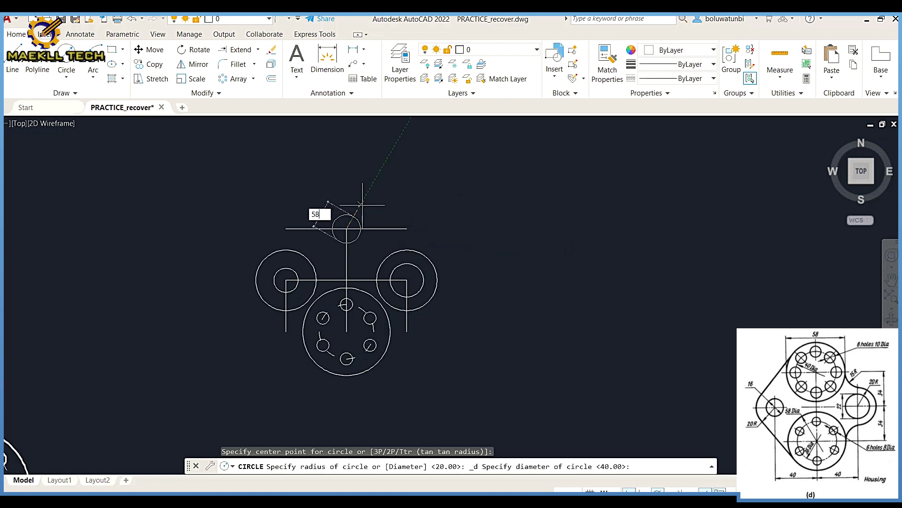
pyautogui.press('Return')
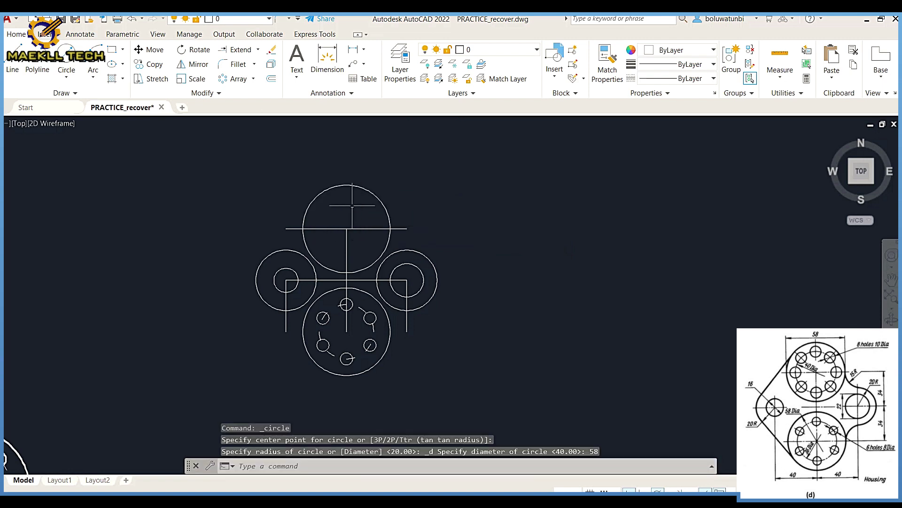
# Step: Draw a 40 mm diameter circle concentric with the upper 58 mm circle
pyautogui.click(64, 55)
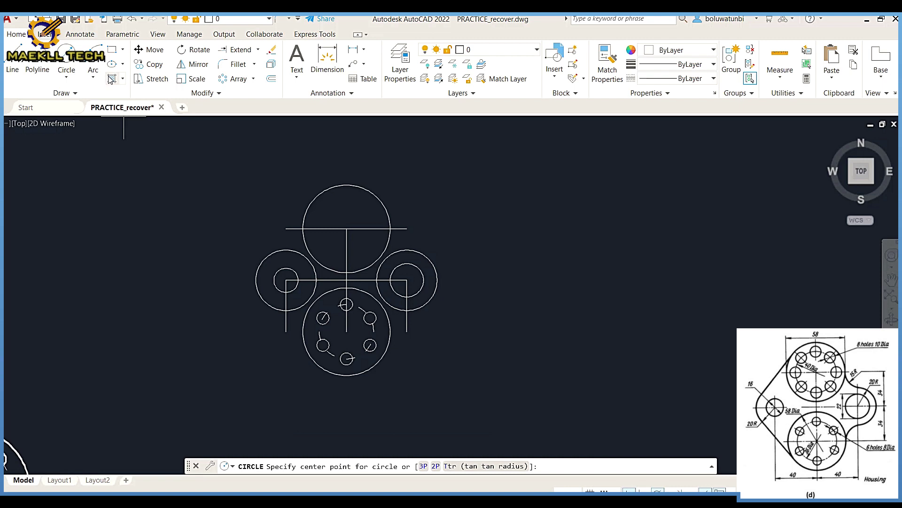
pyautogui.click(346, 229)
pyautogui.write('4')
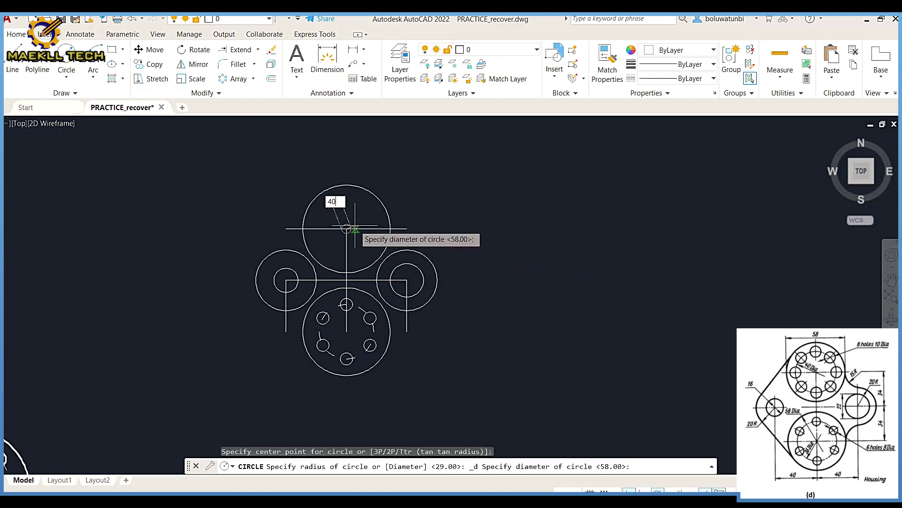
pyautogui.write('0')
pyautogui.press('Return')
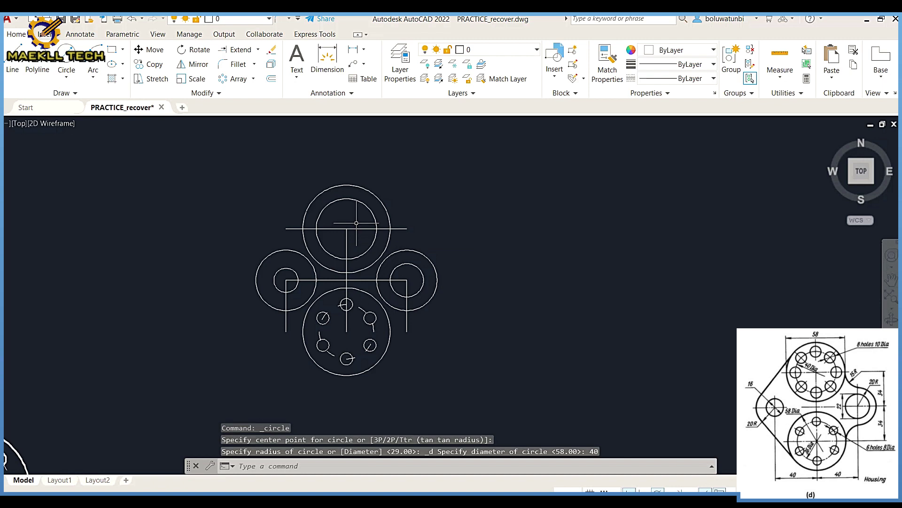
pyautogui.scroll(2, 355, 223)
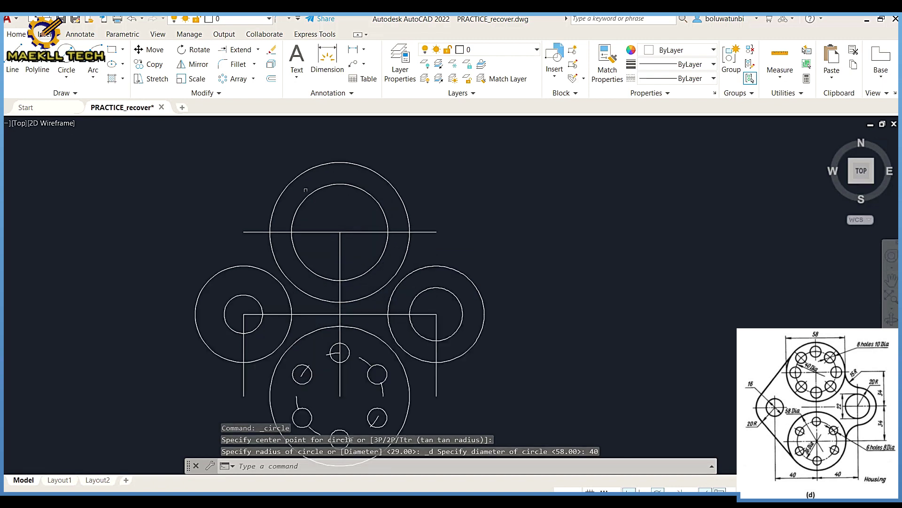
# Step: Draw an 8 mm diameter circle centred on the left quadrant of the upper 40 mm circle
pyautogui.click(66, 56)
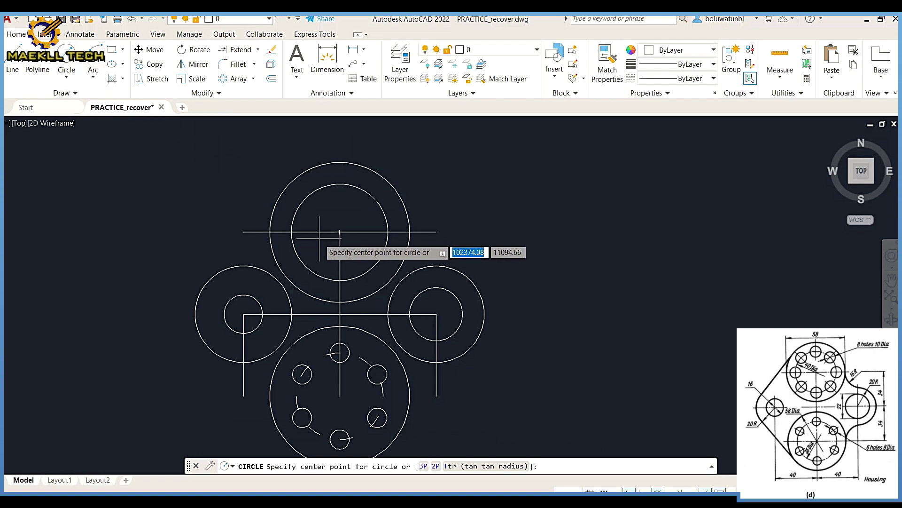
pyautogui.click(291, 232)
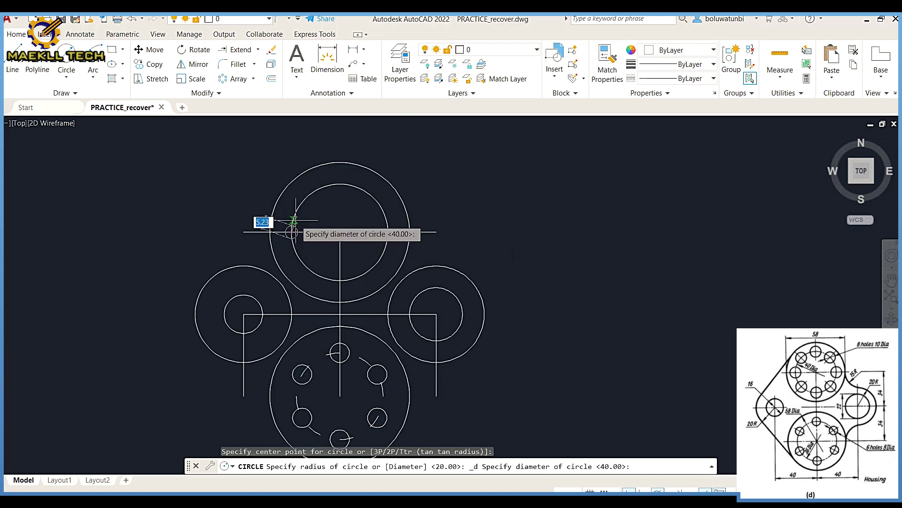
pyautogui.press('Return')
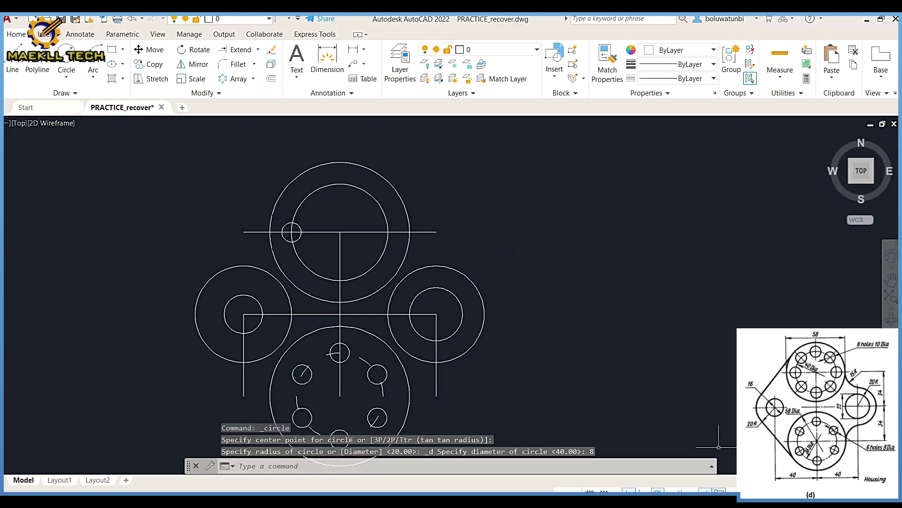
pyautogui.click(732, 489)
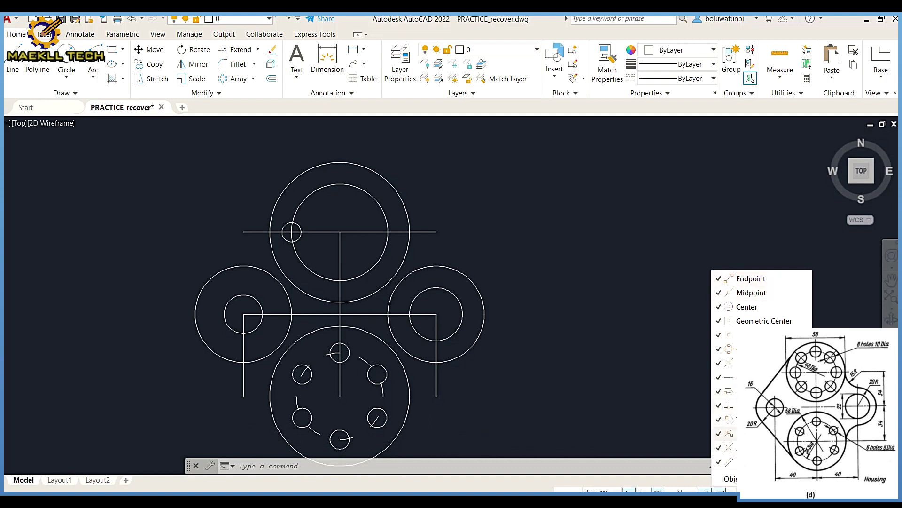
pyautogui.click(619, 313)
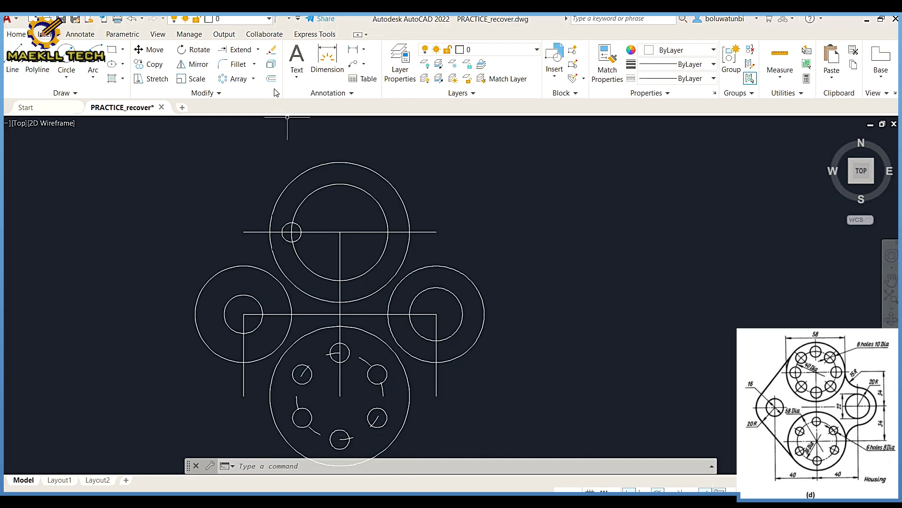
# Step: Polar-array the 8 mm circle around the centre of the upper 58 mm circle with 8 items
pyautogui.click(234, 79)
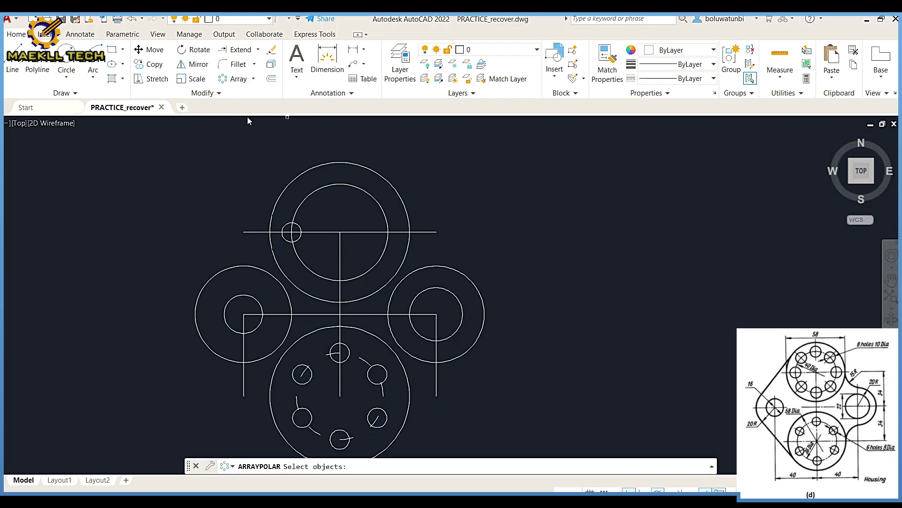
pyautogui.click(285, 225)
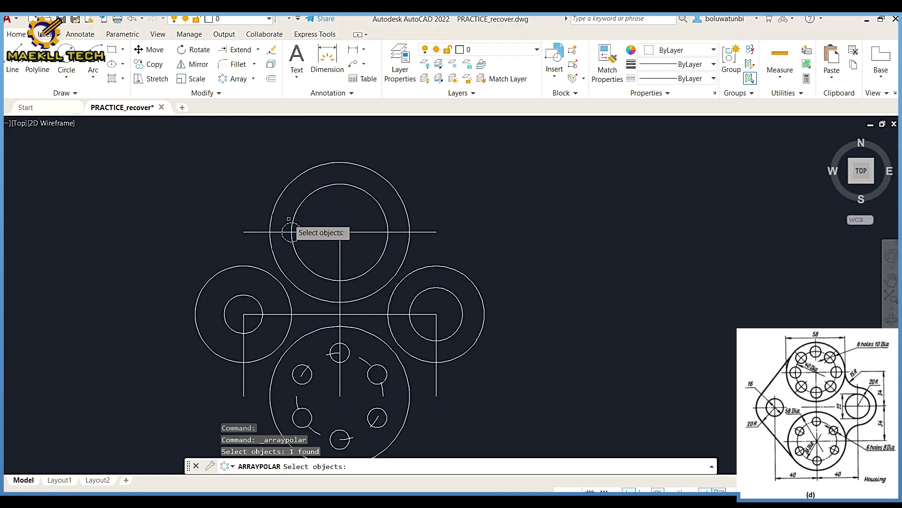
pyautogui.press('Return')
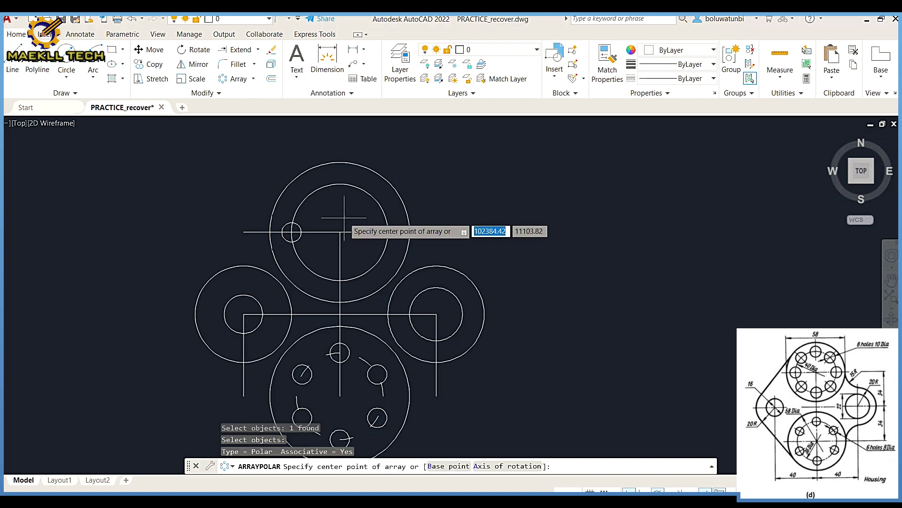
pyautogui.click(340, 232)
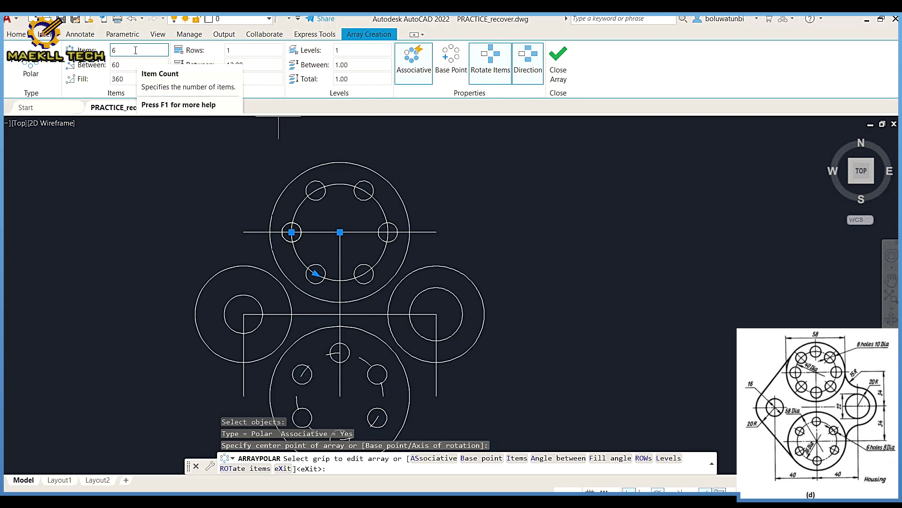
pyautogui.click(114, 50)
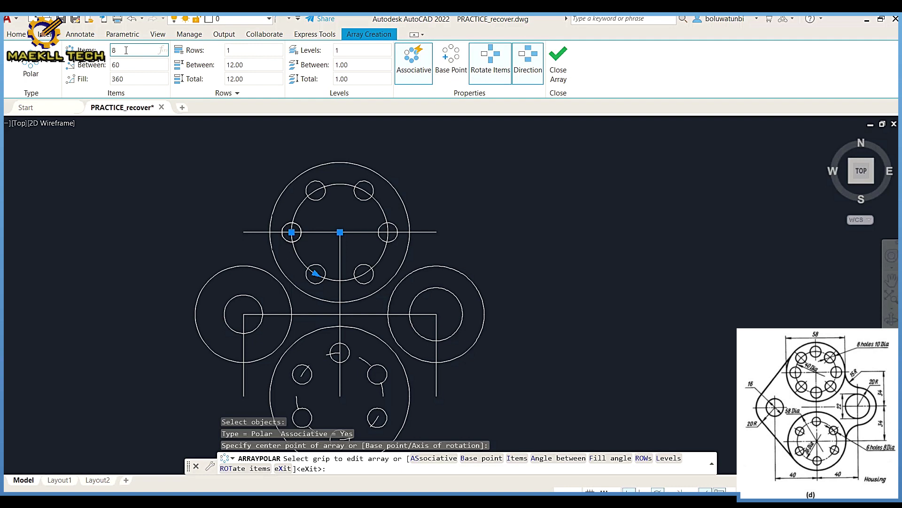
pyautogui.press('Return')
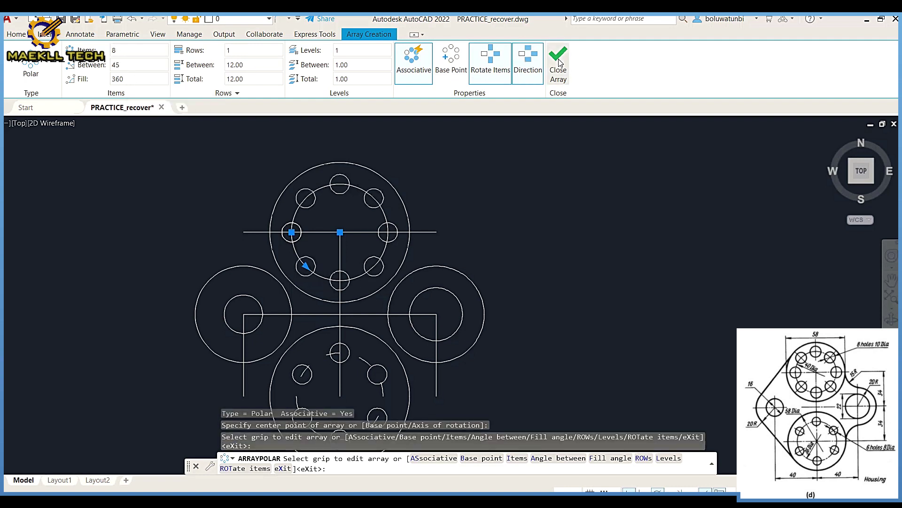
pyautogui.click(558, 63)
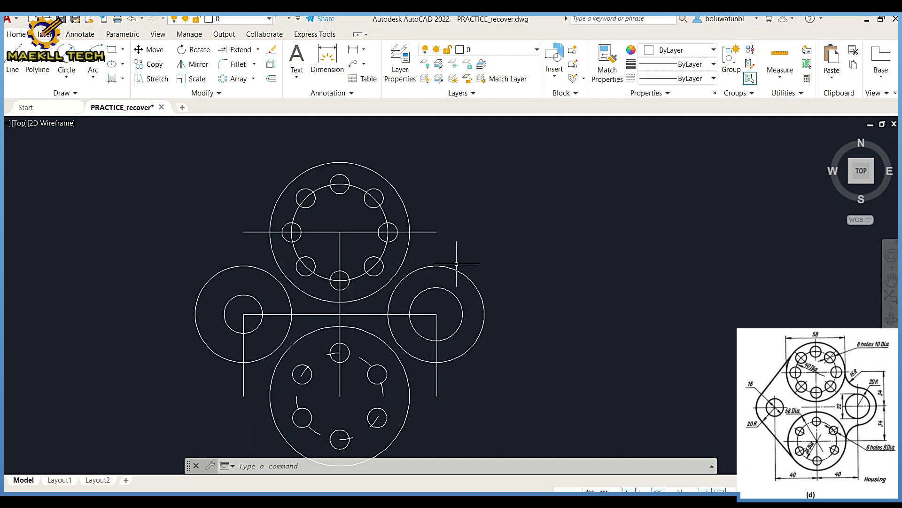
# Step: Draw a 15 mm radius circle tangent to the upper 58 mm circle and the outer circle of the right boss
pyautogui.click(67, 79)
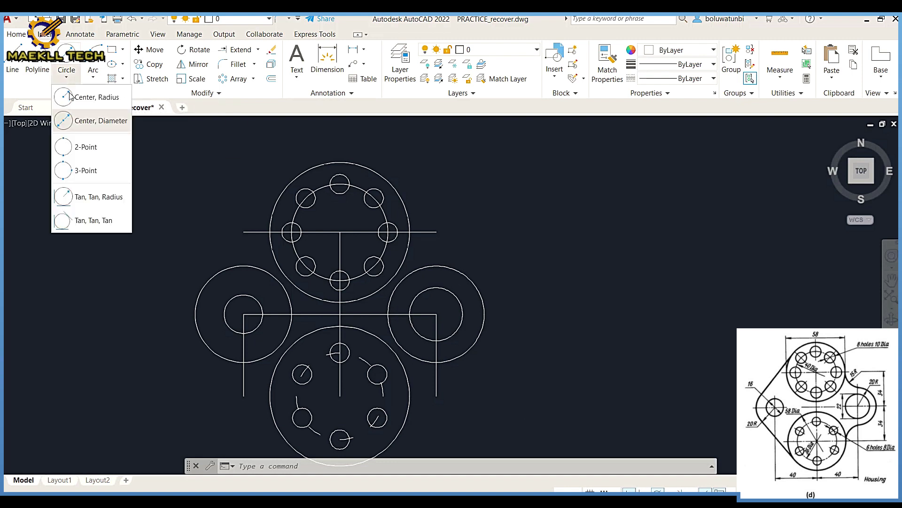
pyautogui.click(100, 199)
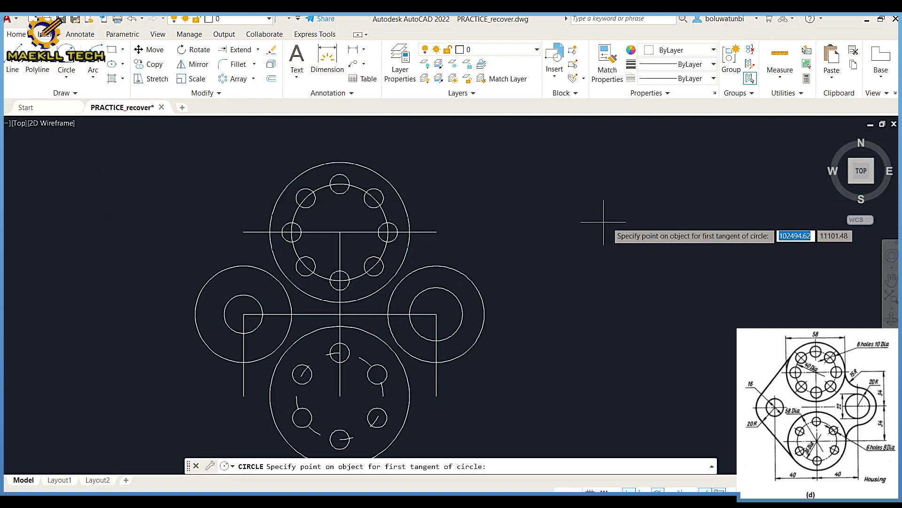
pyautogui.click(408, 217)
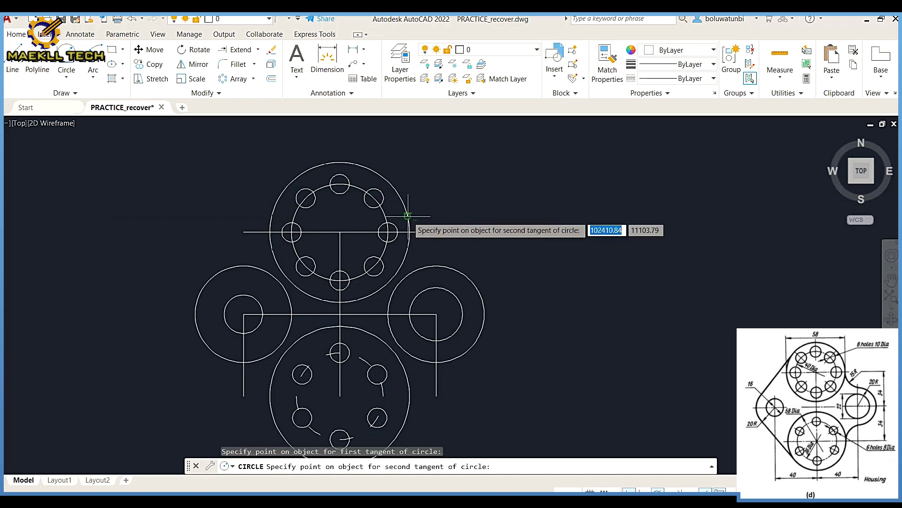
pyautogui.click(448, 265)
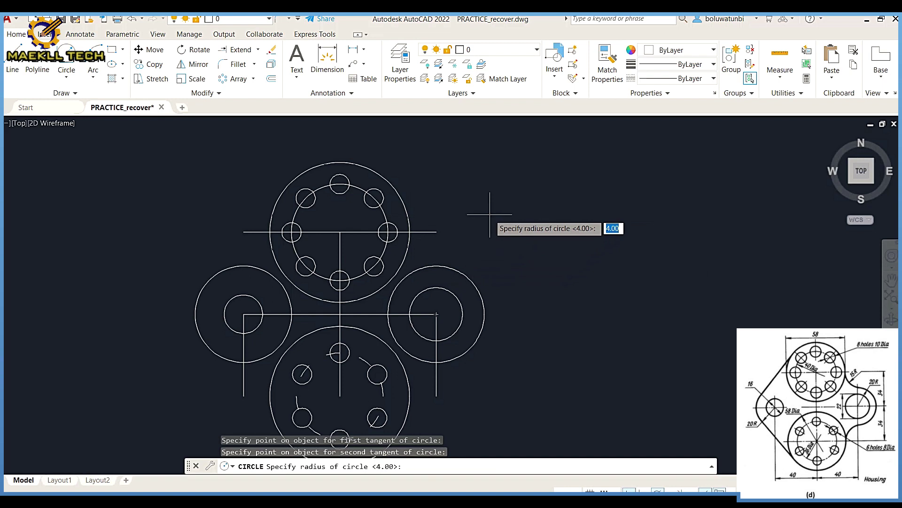
pyautogui.press('Return')
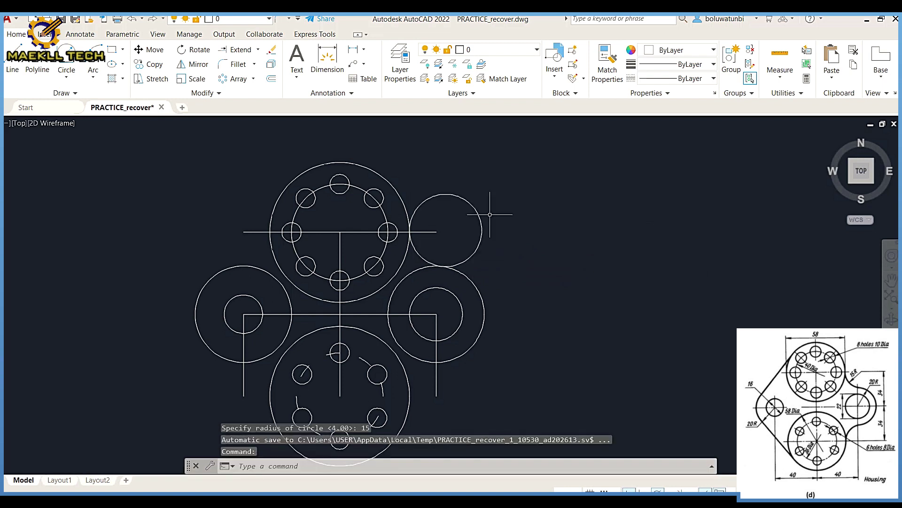
pyautogui.moveTo(504, 282); pyautogui.dragTo(492, 244, button='middle')
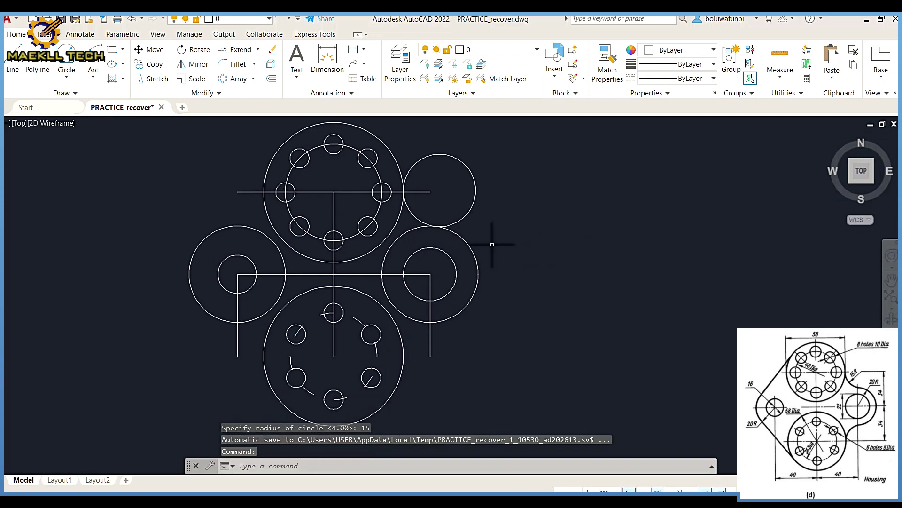
pyautogui.click(67, 59)
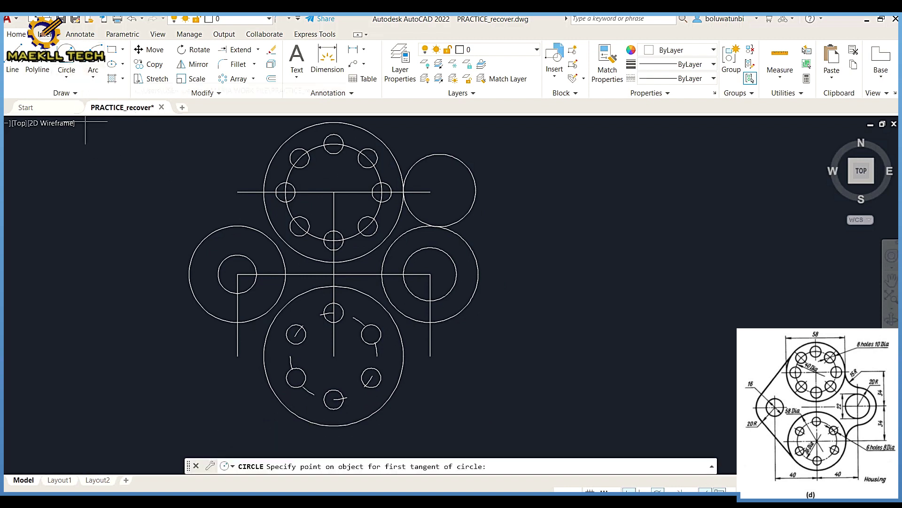
pyautogui.click(403, 362)
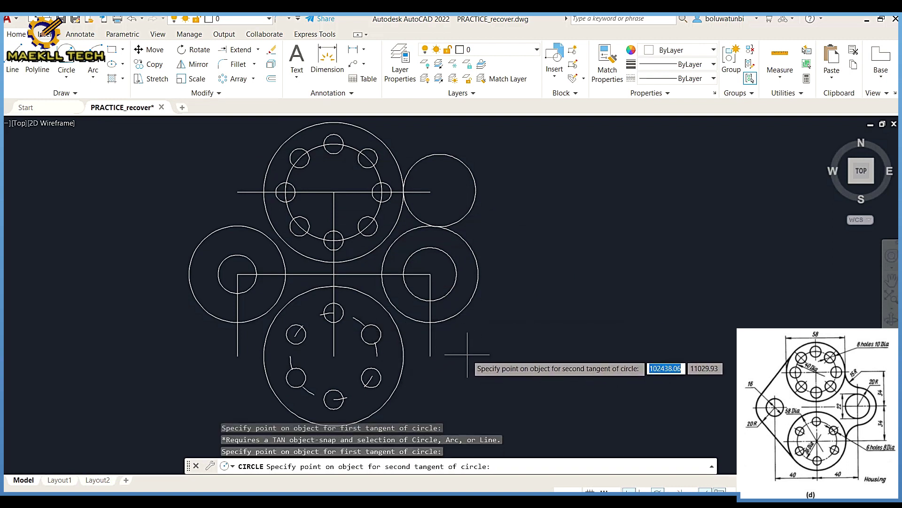
pyautogui.write('15')
pyautogui.press('Return')
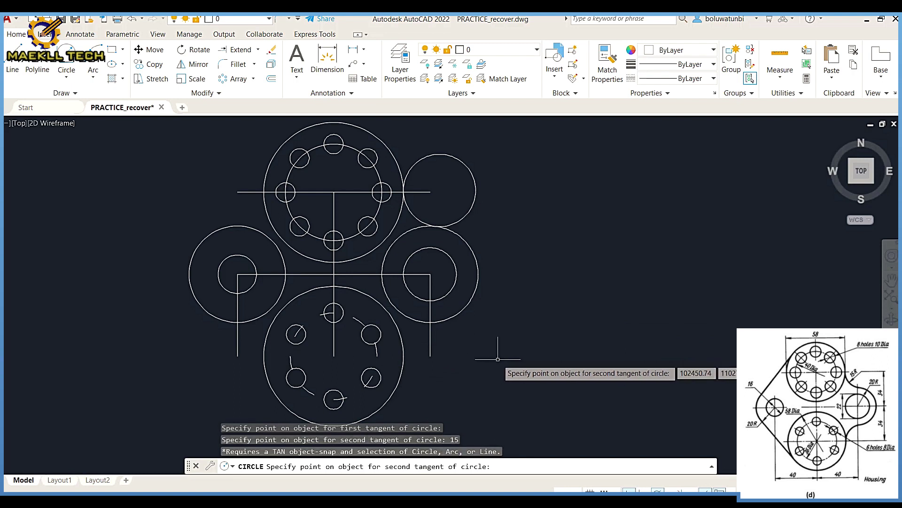
pyautogui.press('Escape')
# Step: Draw a 15 mm radius circle tangent to the lower 58 mm circle and the outer circle of the right boss
pyautogui.press('Return')
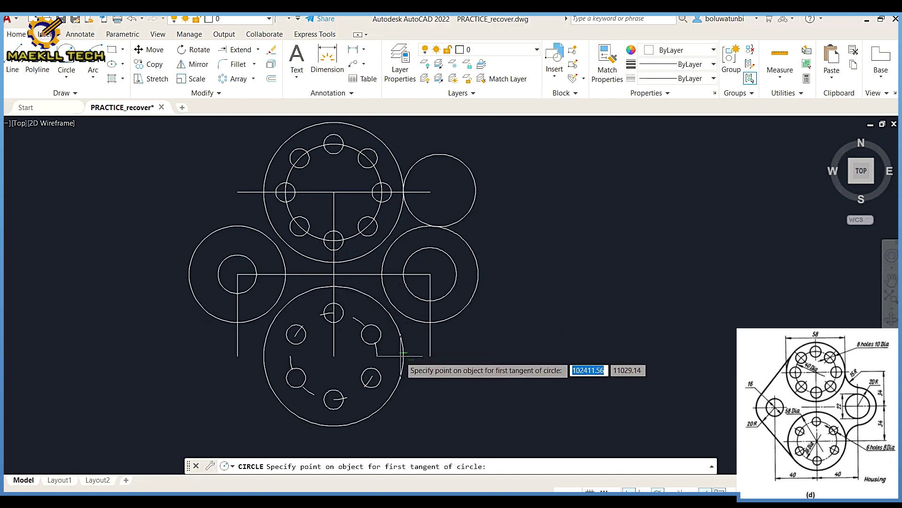
pyautogui.click(404, 350)
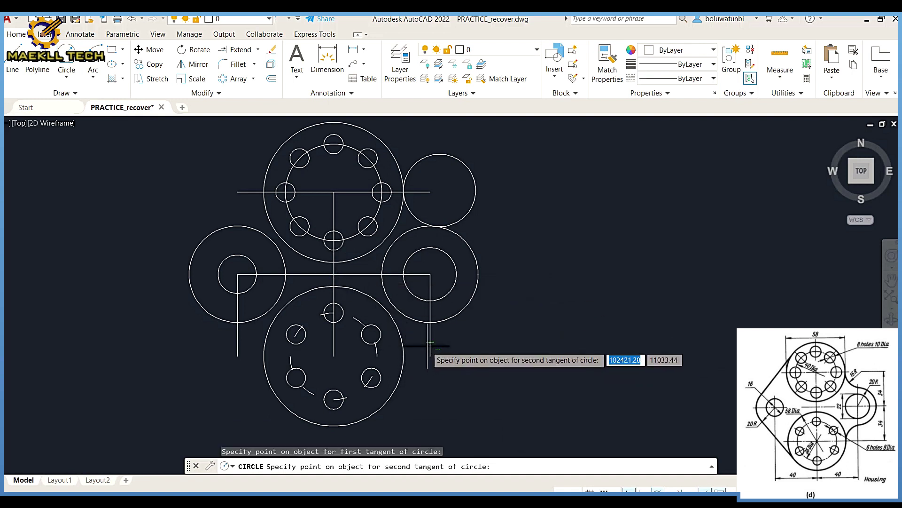
pyautogui.click(451, 316)
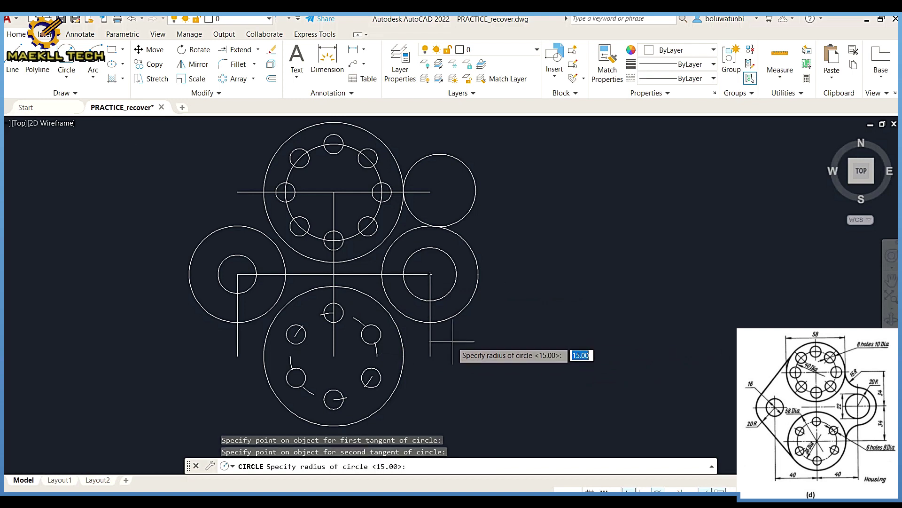
pyautogui.press('Return')
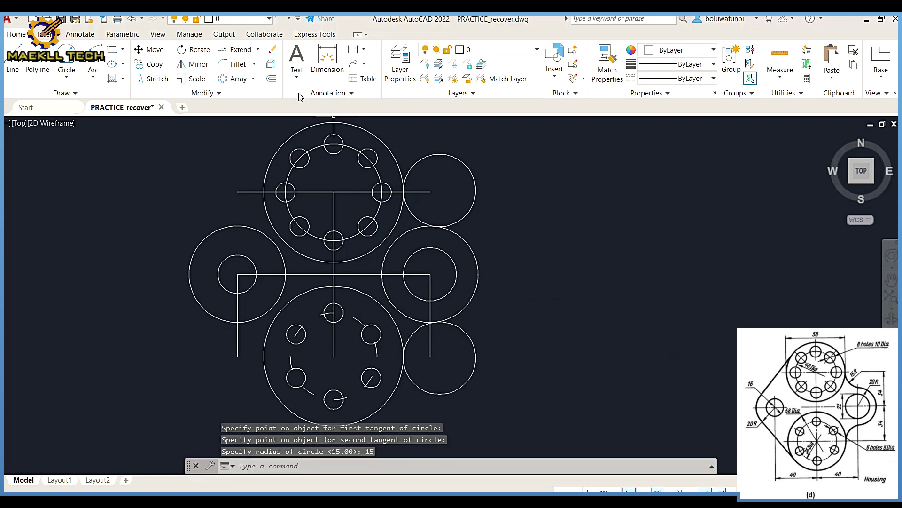
# Step: Trim the outer portions of both 15 mm radius tangent circles, keeping only the blending arcs beside the right boss
pyautogui.click(258, 49)
pyautogui.click(247, 71)
pyautogui.click(473, 206)
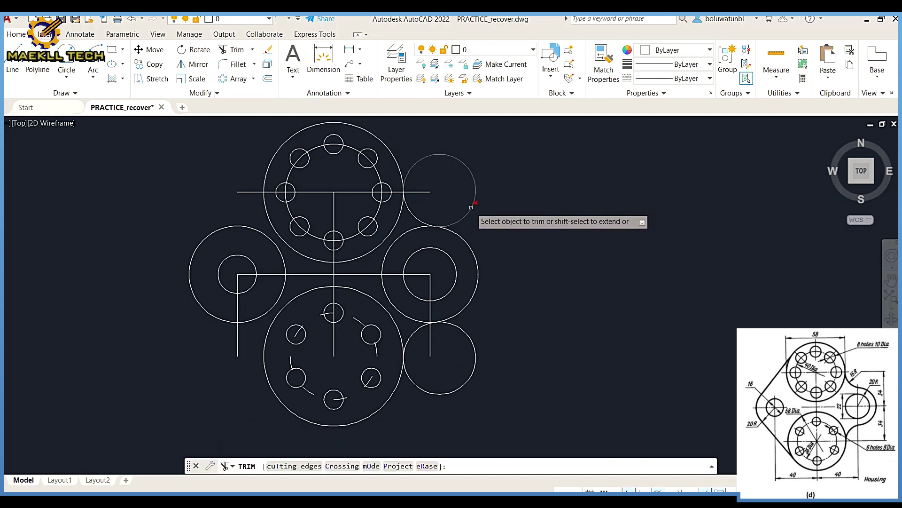
pyautogui.click(476, 347)
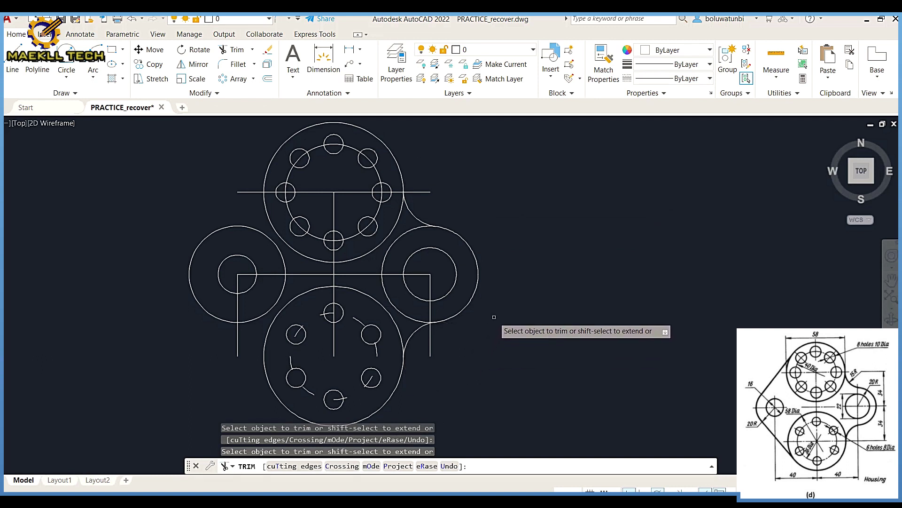
pyautogui.press('Escape')
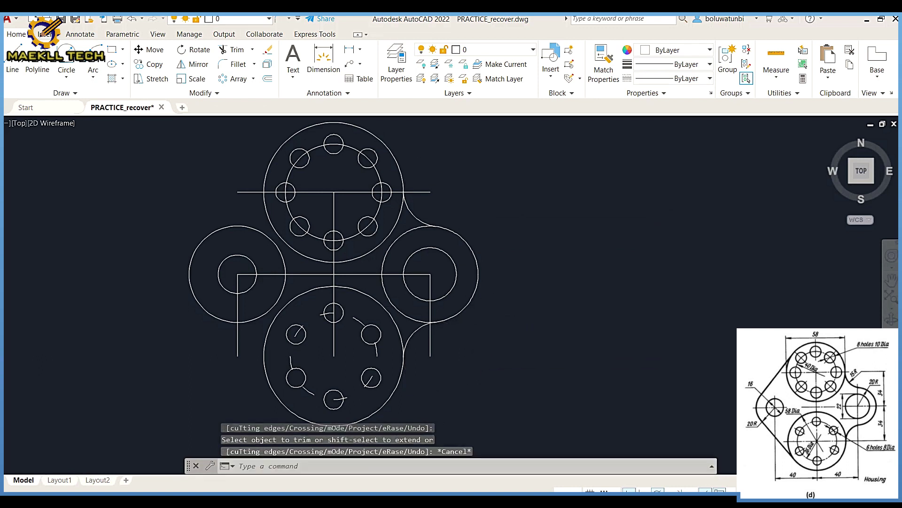
# Step: Delete the vertical lines running down from the centres of the left and right bosses
pyautogui.click(431, 314)
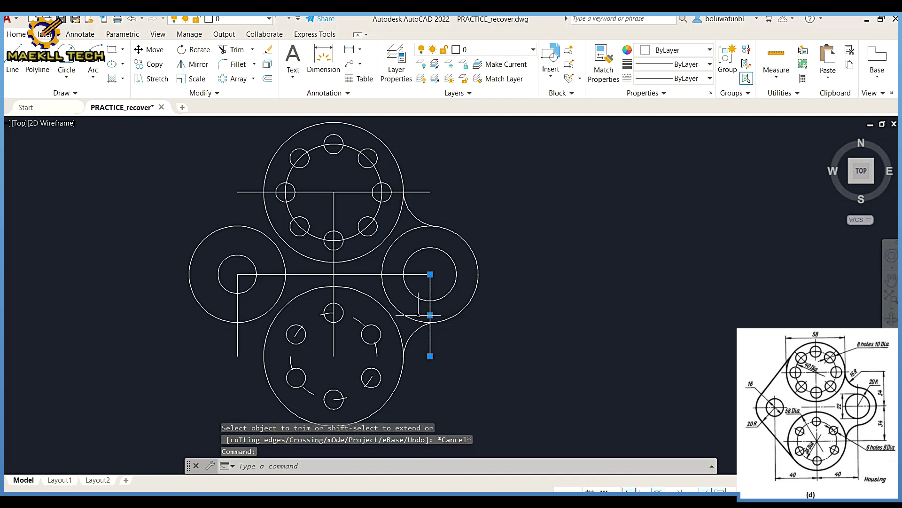
pyautogui.click(238, 308)
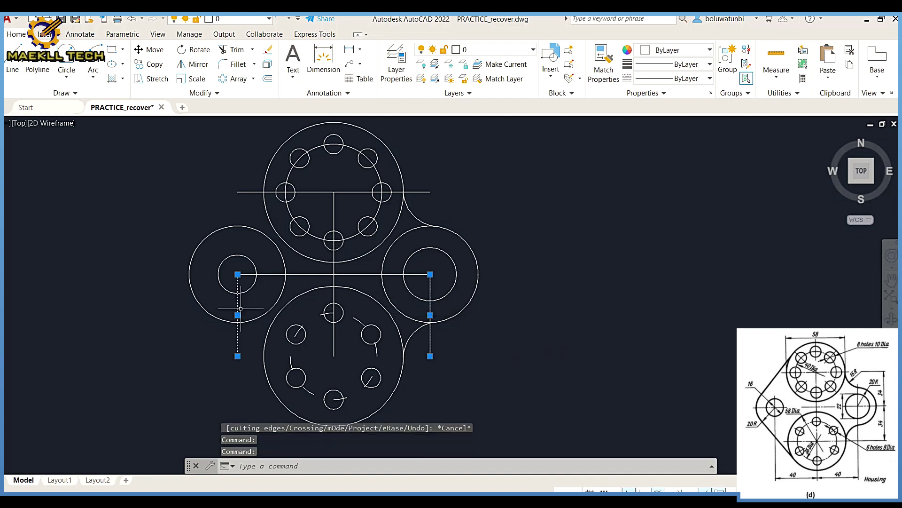
pyautogui.press('Delete')
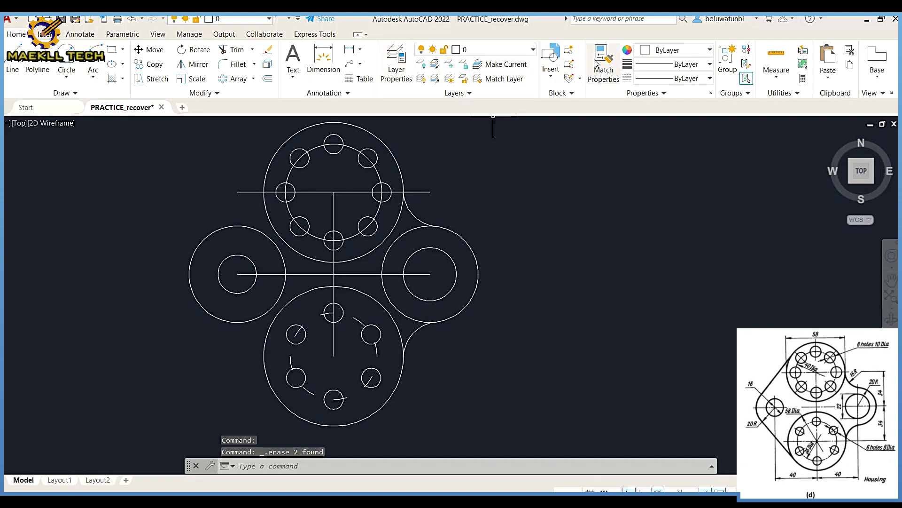
# Step: Match the dashed properties of the lower bolt circle onto both horizontal centre lines and the middle vertical line
pyautogui.click(358, 320)
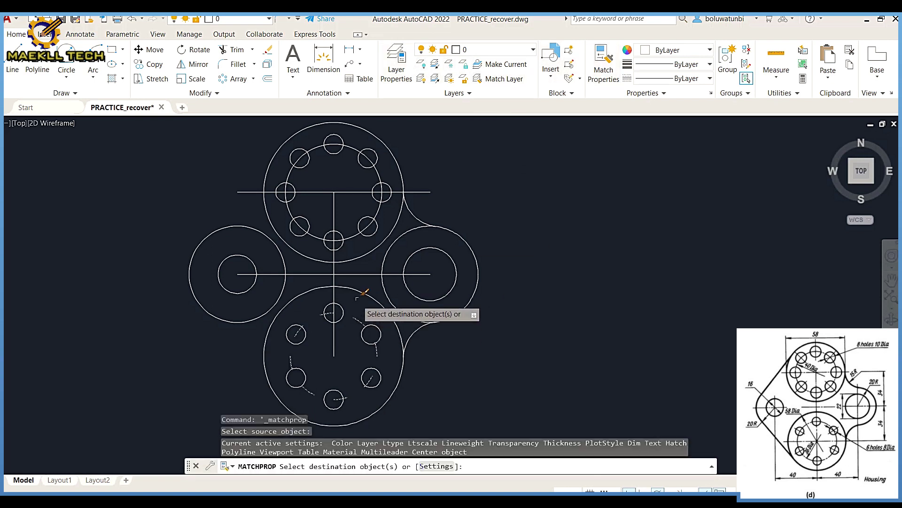
pyautogui.click(358, 276)
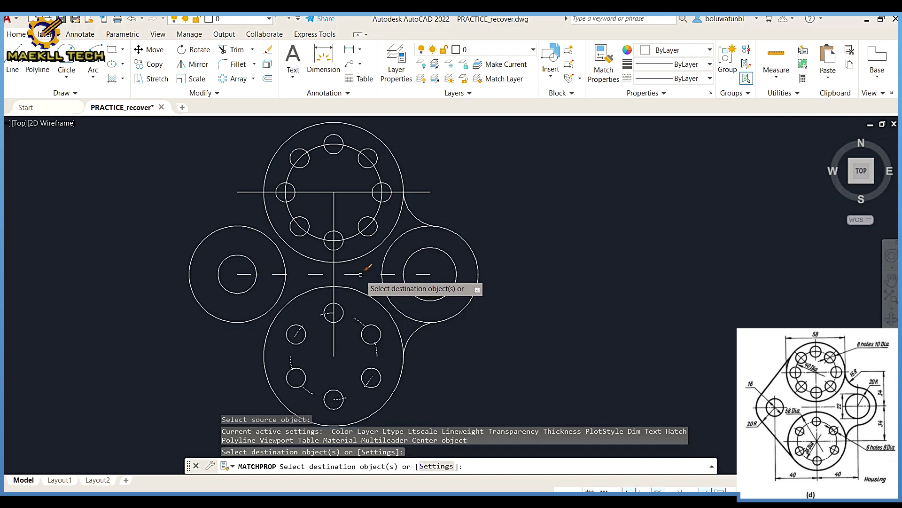
pyautogui.click(335, 277)
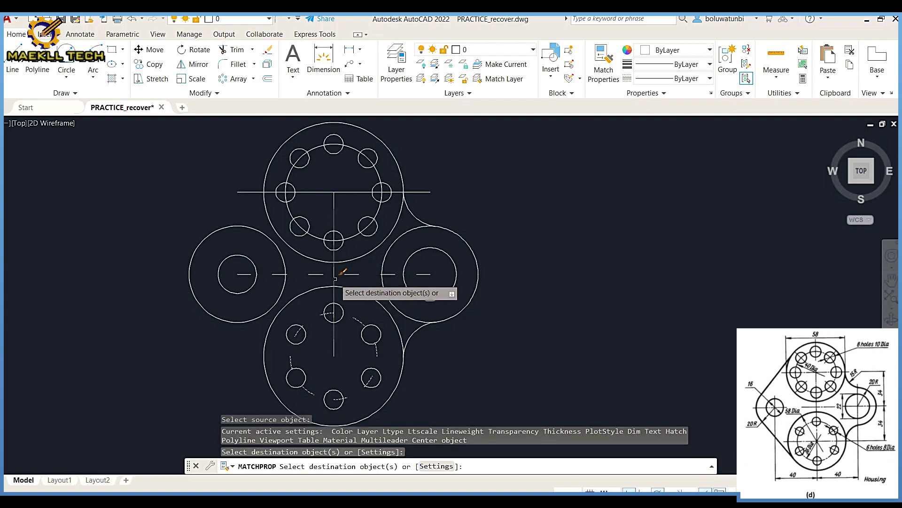
pyautogui.click(350, 191)
pyautogui.press('Escape')
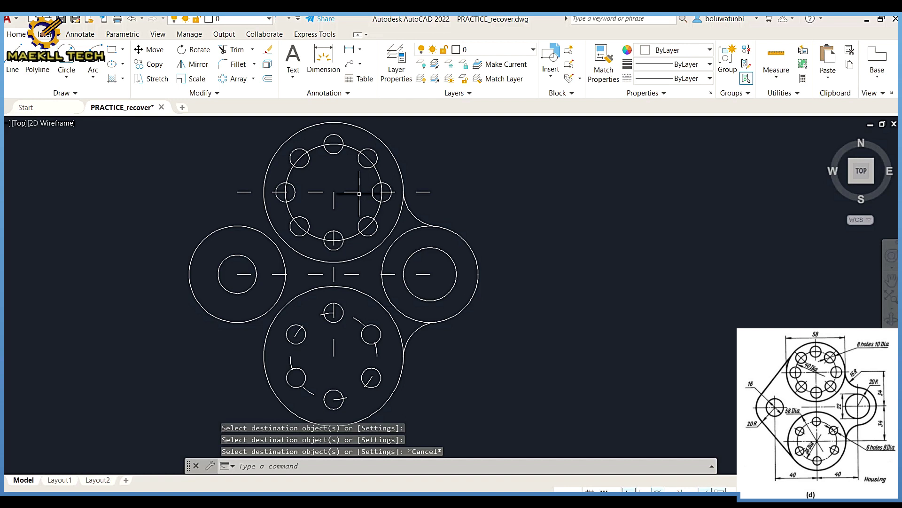
# Step: Change the colour of the upper circle's horizontal centre line to blue
pyautogui.click(354, 192)
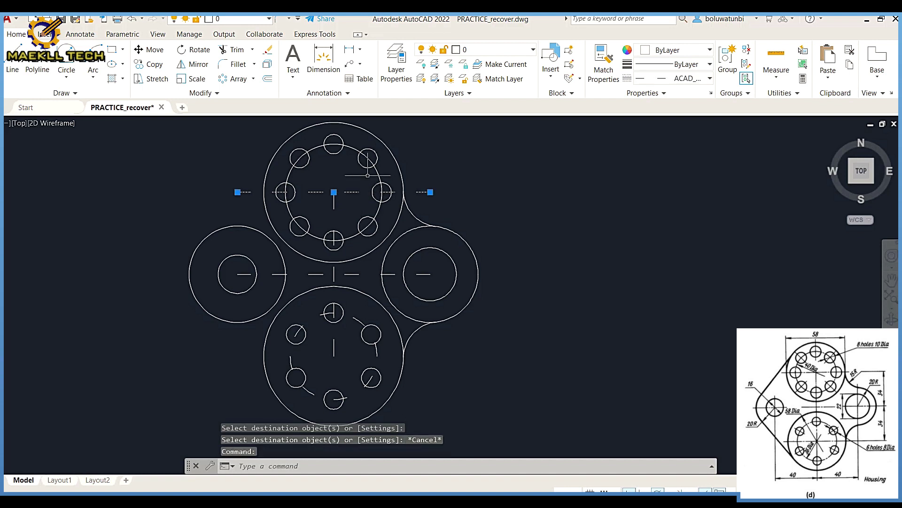
pyautogui.click(649, 50)
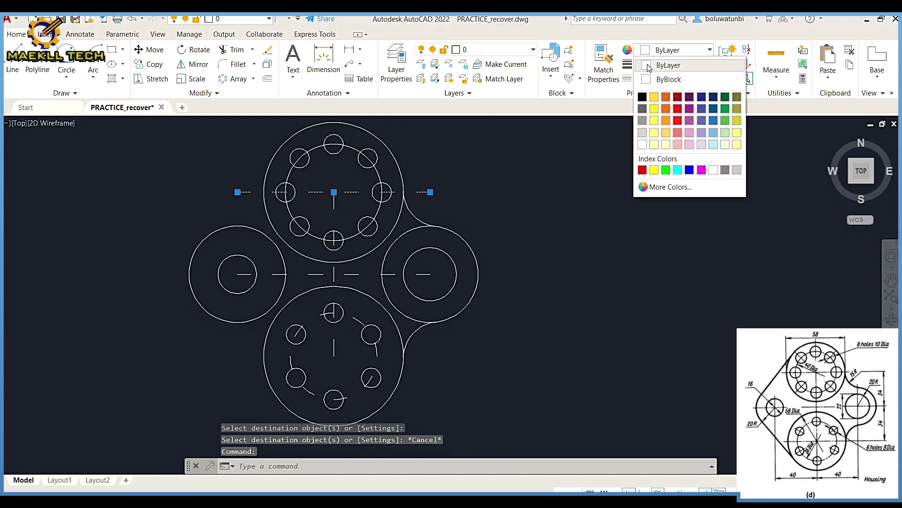
pyautogui.click(689, 170)
pyautogui.press('Escape')
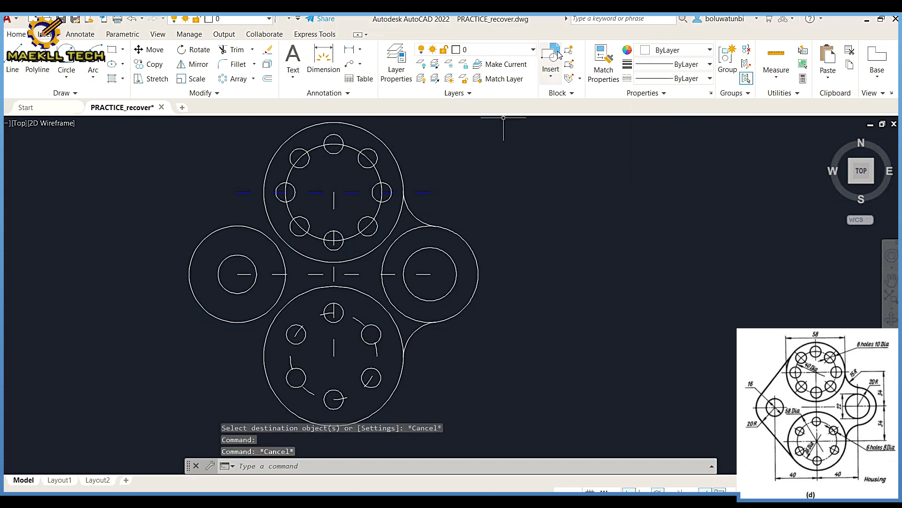
# Step: Match the blue centre line's properties onto the vertical centre line, the lower bolt circle and the middle horizontal centre line
pyautogui.click(603, 60)
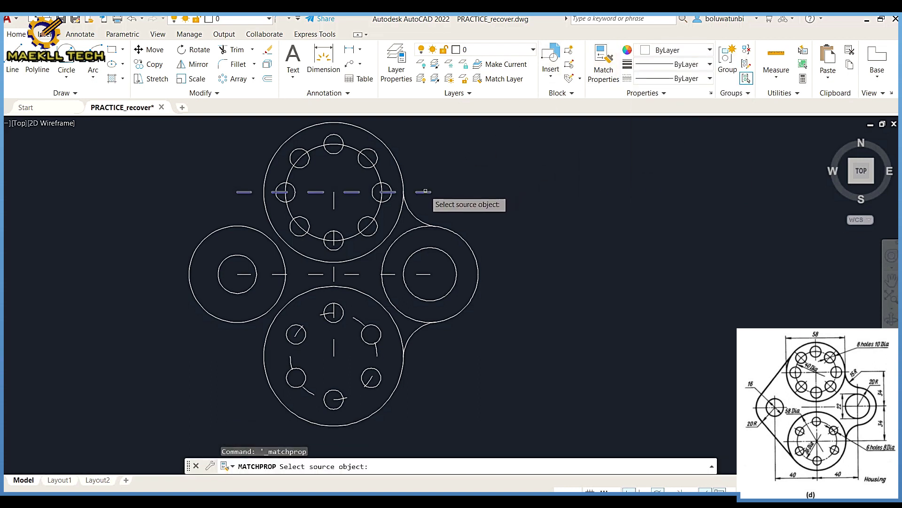
pyautogui.click(426, 191)
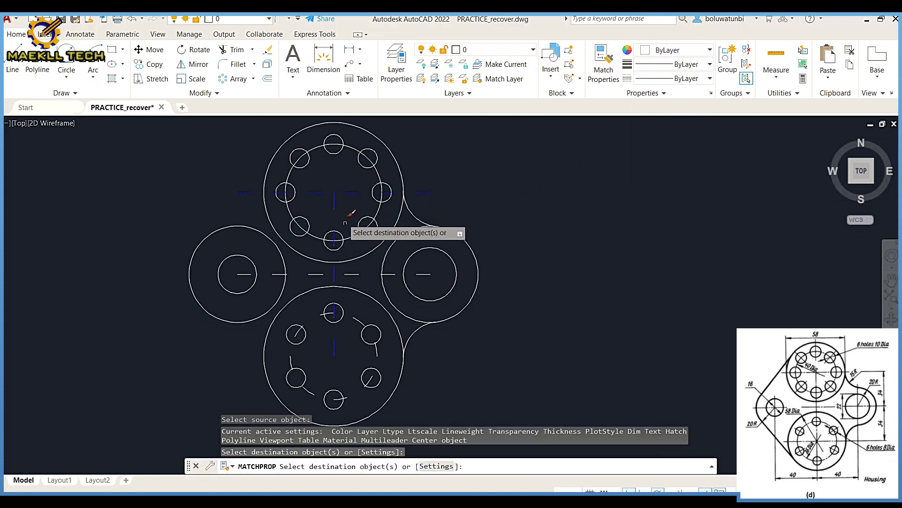
pyautogui.click(356, 320)
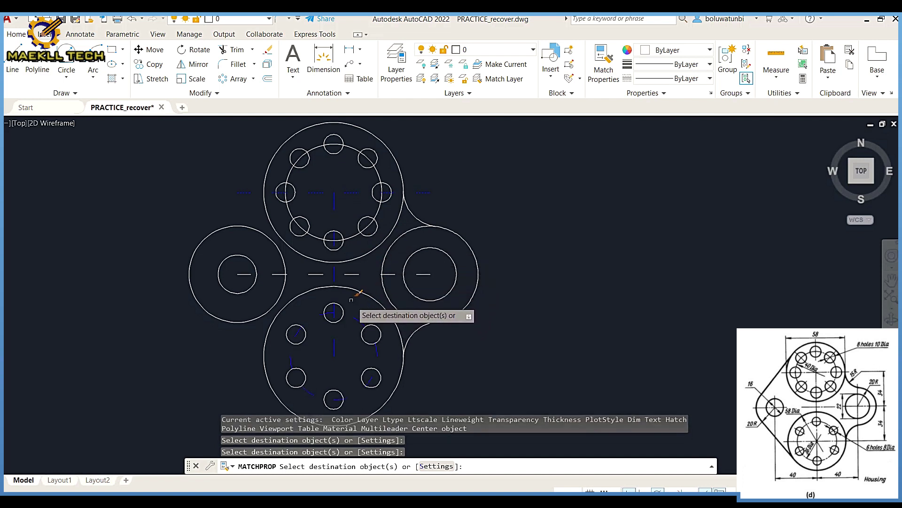
pyautogui.click(356, 274)
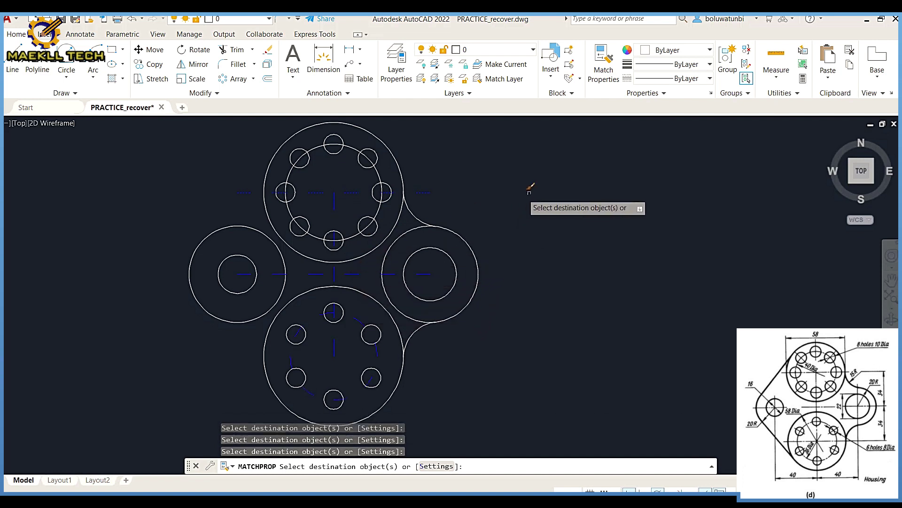
pyautogui.press('Escape')
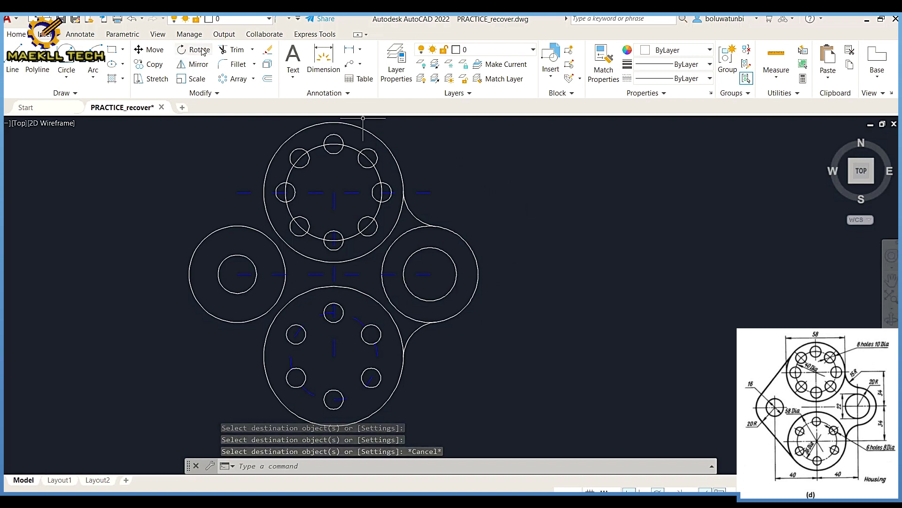
# Step: Trim the inner portion of the right boss's outer circle between the two blend arcs
pyautogui.click(232, 49)
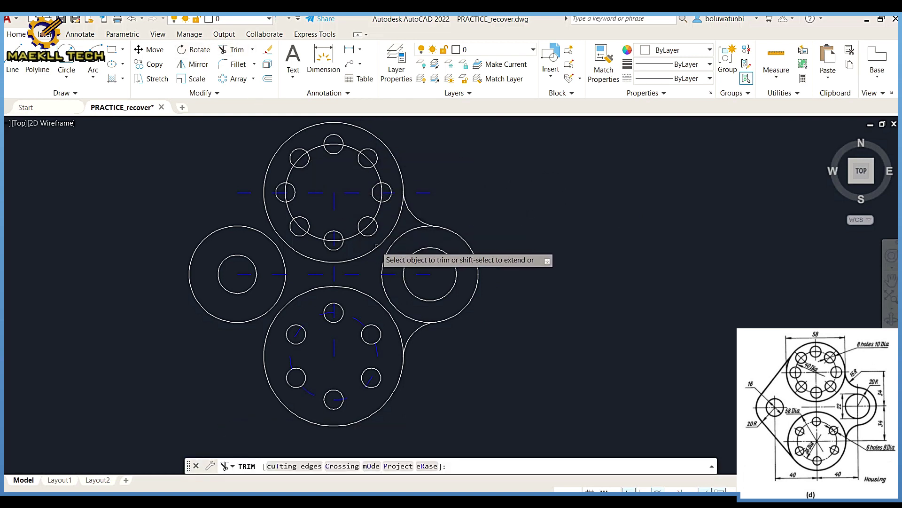
pyautogui.click(389, 259)
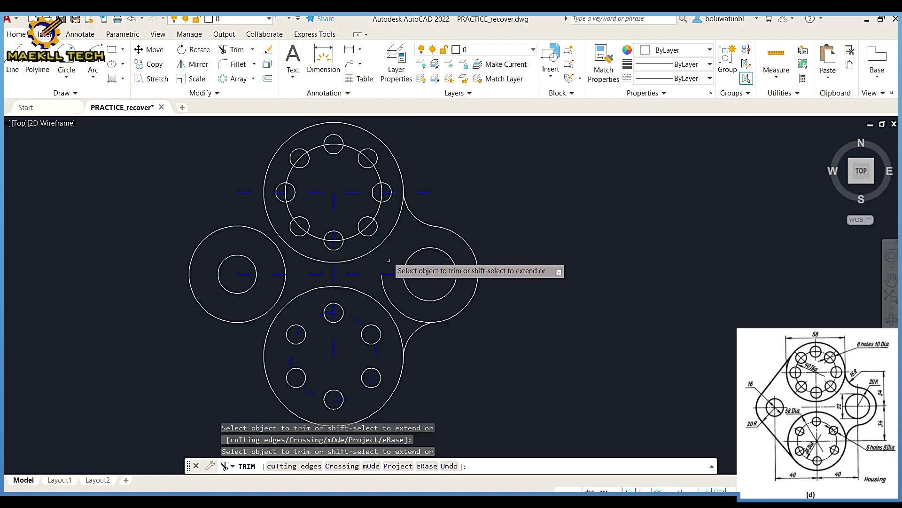
pyautogui.click(386, 289)
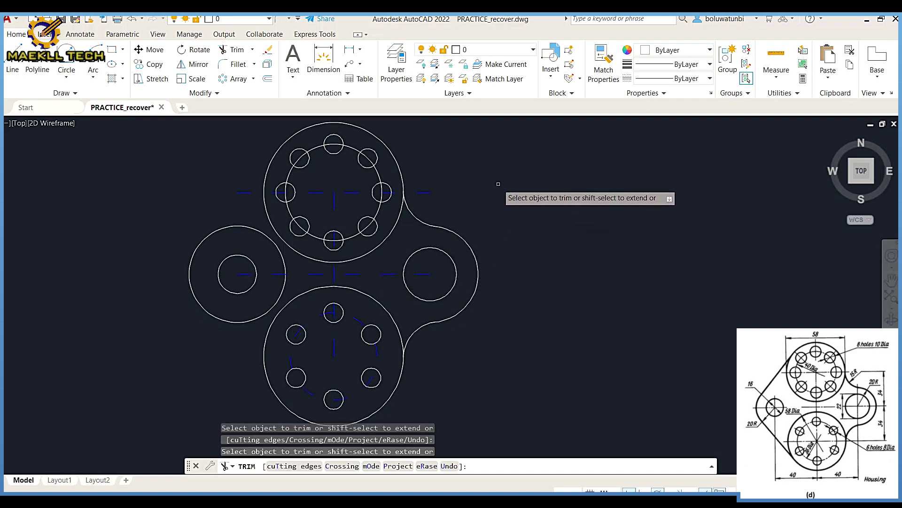
pyautogui.press('Escape')
# Step: Draw a straight line from the upper-left edge of the left boss's outer circle to the upper-left edge of the upper 58 mm circle
pyautogui.click(13, 70)
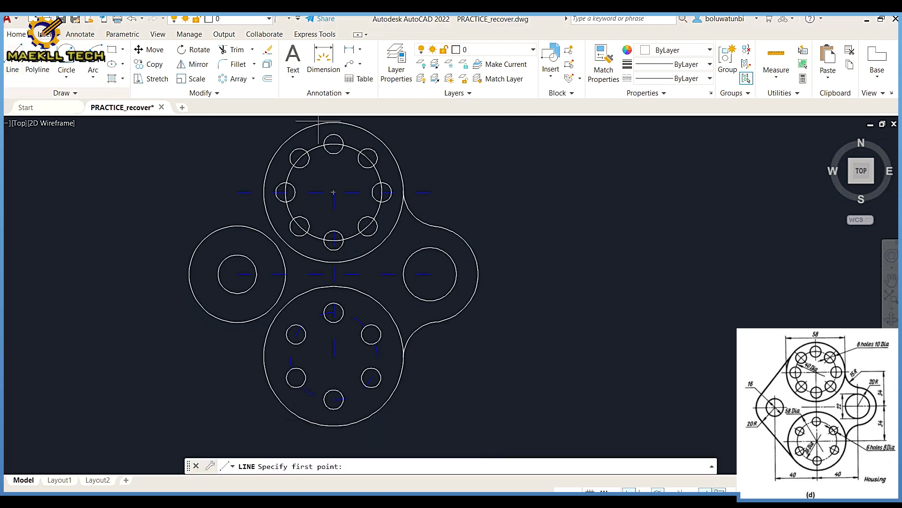
pyautogui.click(204, 239)
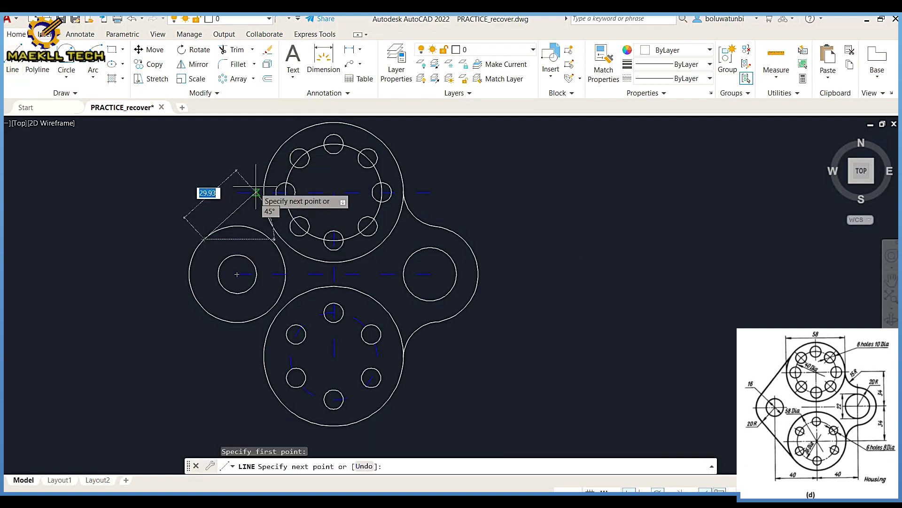
pyautogui.click(280, 147)
pyautogui.press('Escape')
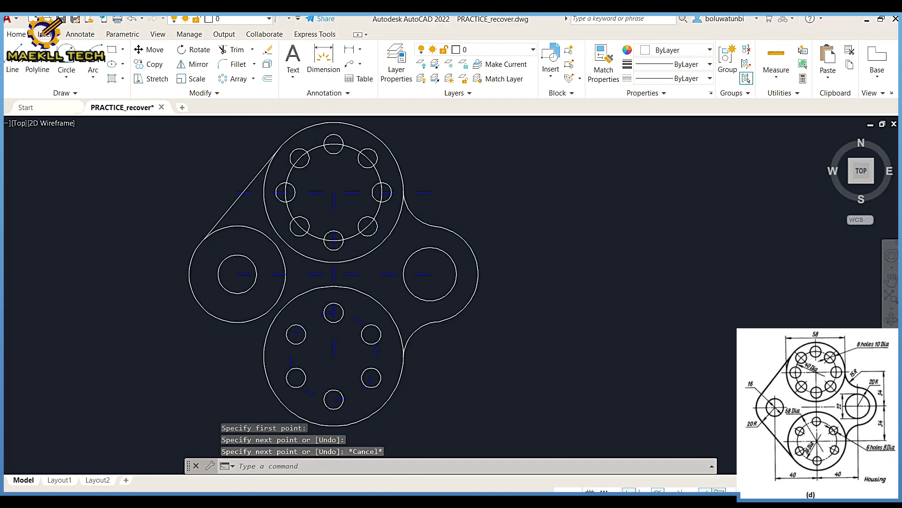
# Step: Stretch the lower end of the slanted line to the tangent point on the left boss's outer circle
pyautogui.click(219, 219)
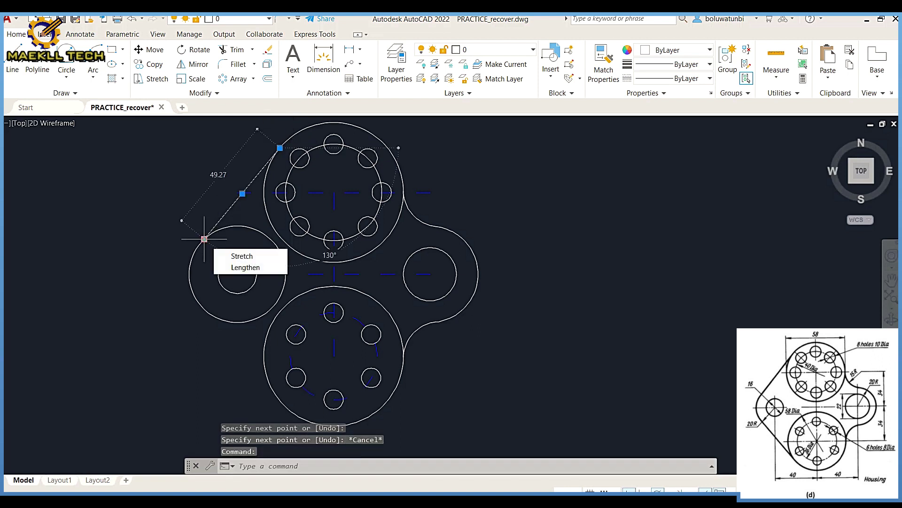
pyautogui.click(204, 239)
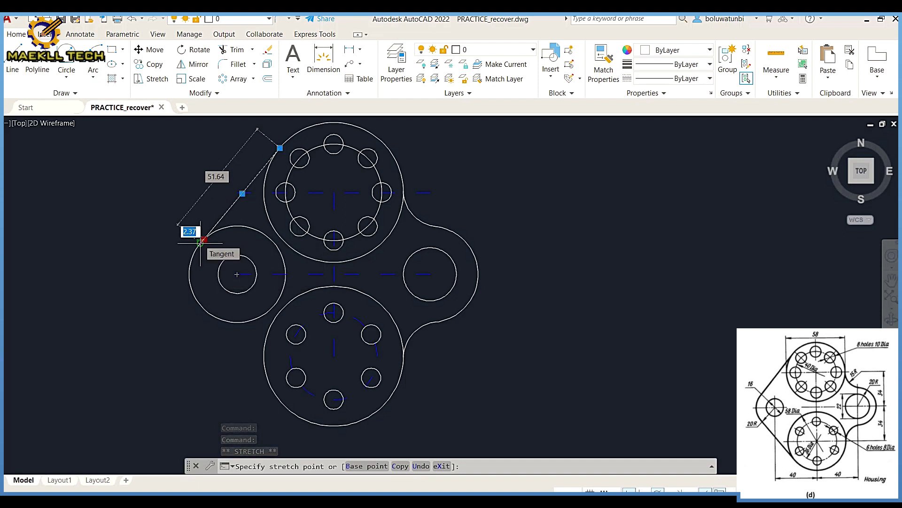
pyautogui.click(202, 240)
pyautogui.press('Escape')
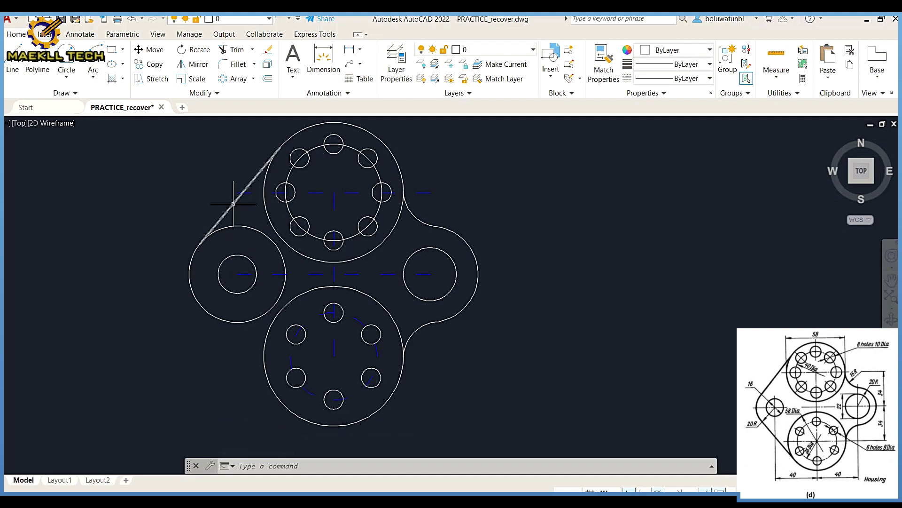
# Step: Mirror the slanted tangent line about the middle horizontal centre line, keeping the source line
pyautogui.click(199, 65)
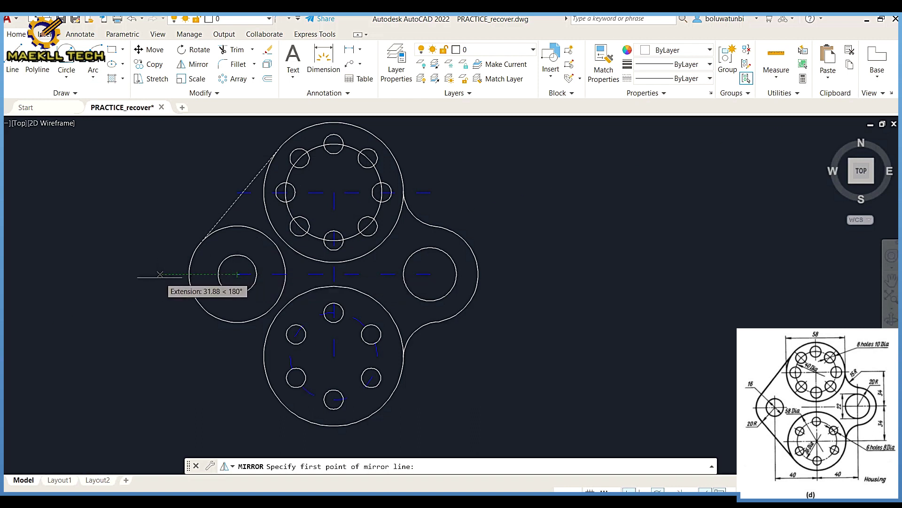
pyautogui.press('Return')
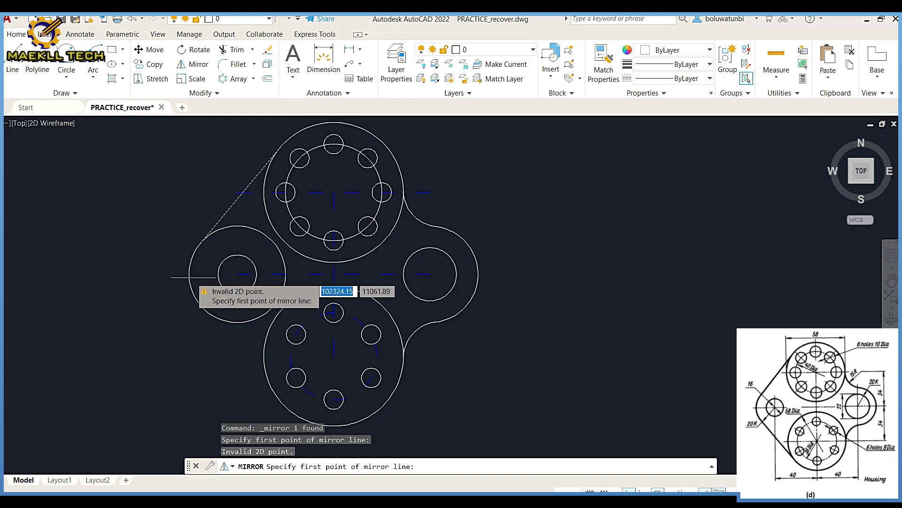
pyautogui.click(237, 274)
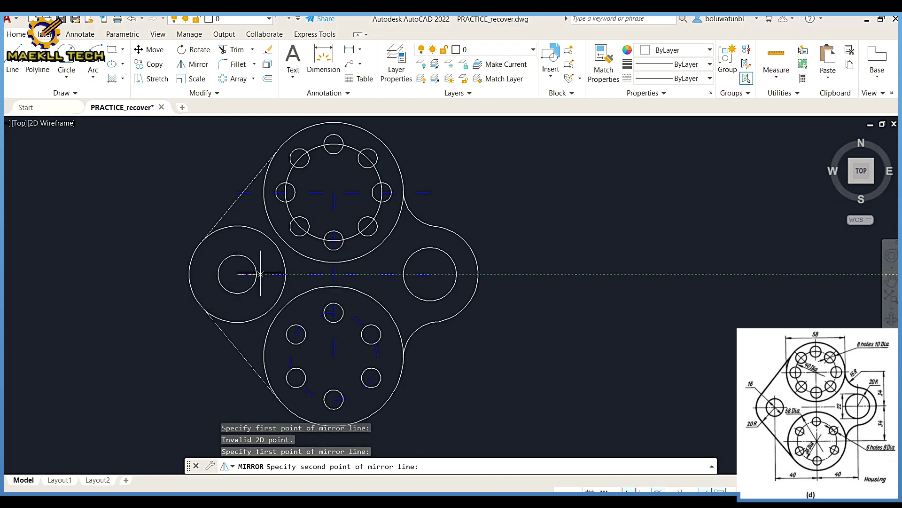
pyautogui.click(334, 274)
pyautogui.click(358, 315)
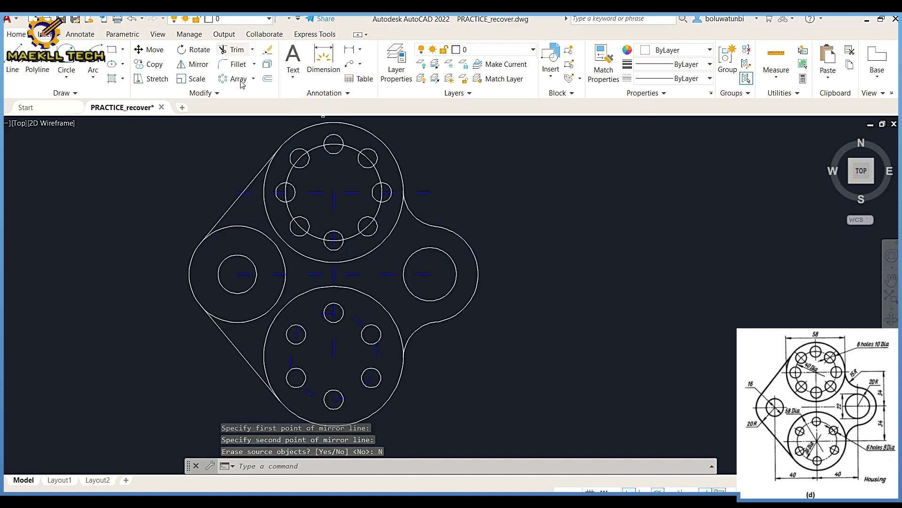
# Step: Trim the inner portion of the left boss's outer circle between the two tangent lines
pyautogui.click(233, 50)
pyautogui.click(266, 235)
pyautogui.click(272, 301)
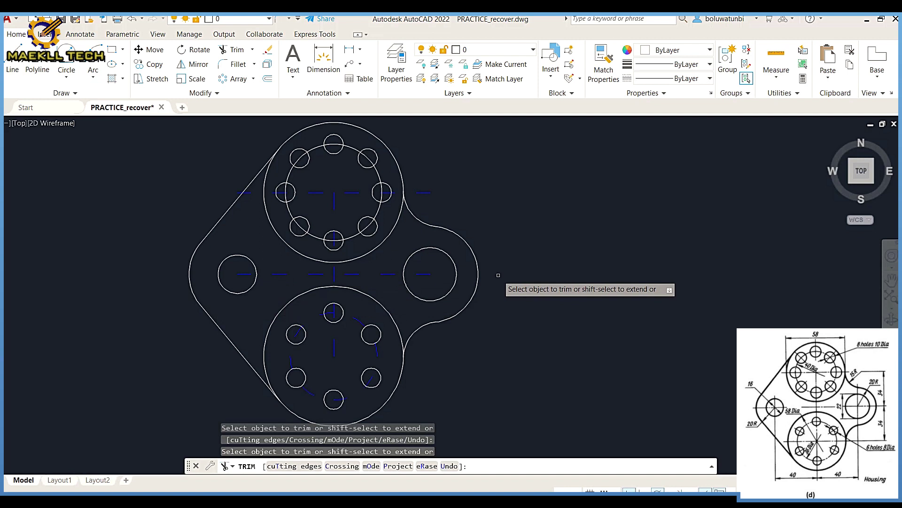
pyautogui.press('Escape')
# Step: Set the lineweight of the right boss's outer arc to 0.30 mm
pyautogui.click(453, 230)
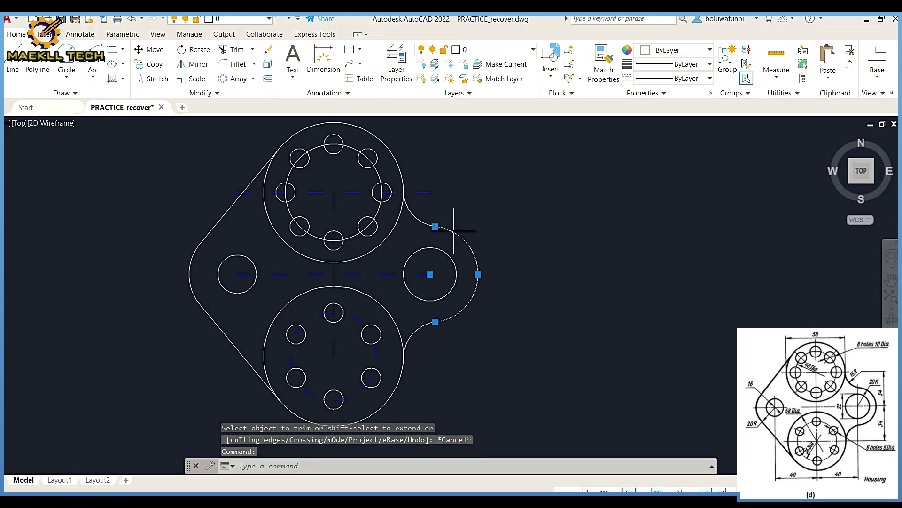
pyautogui.click(705, 64)
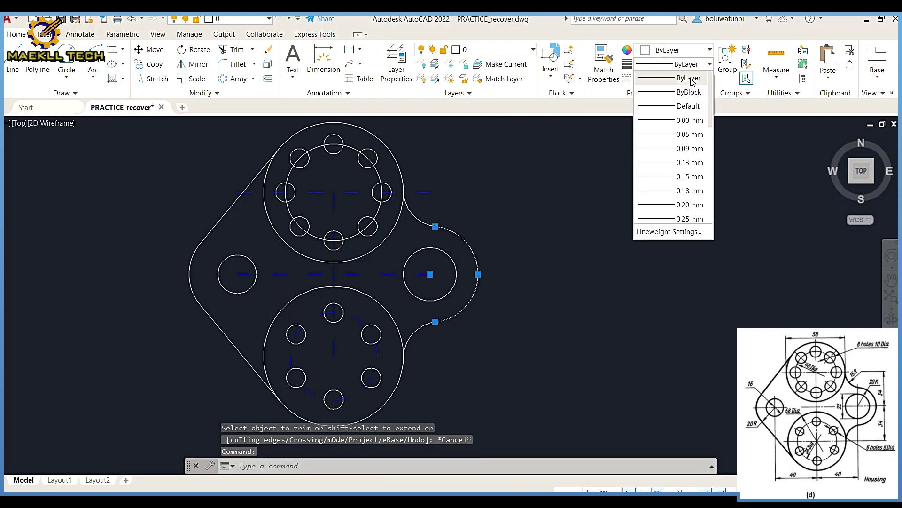
pyautogui.scroll(-2, 676, 175)
pyautogui.click(677, 177)
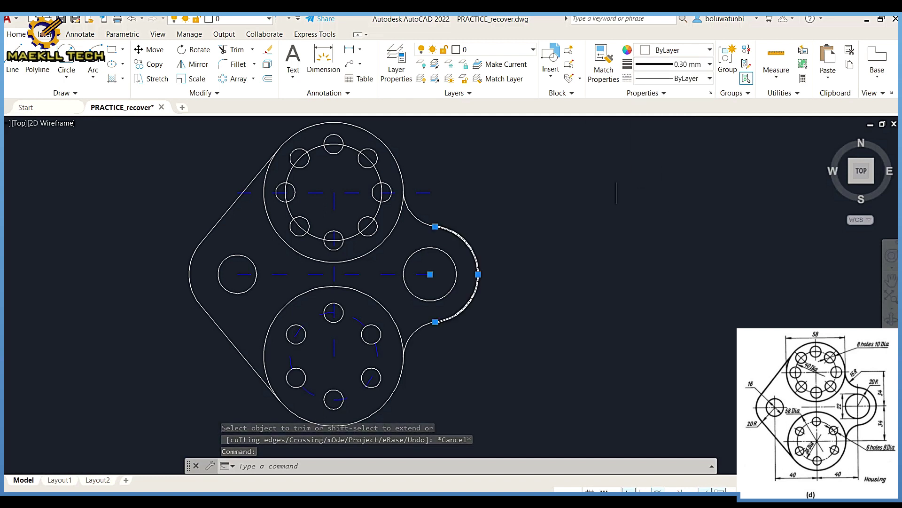
# Step: Match the right outer arc's properties onto the upper blend arc, the upper 58 mm circle and the upper tangent line
pyautogui.click(602, 60)
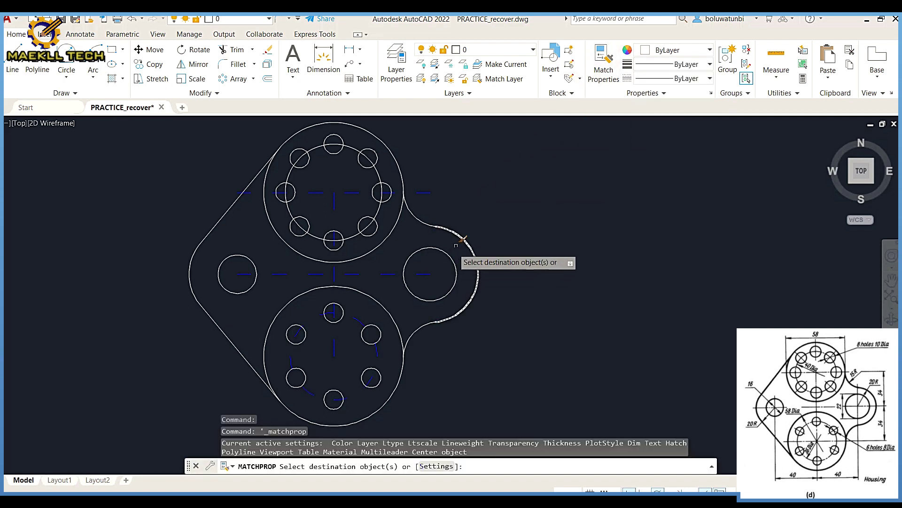
pyautogui.click(462, 238)
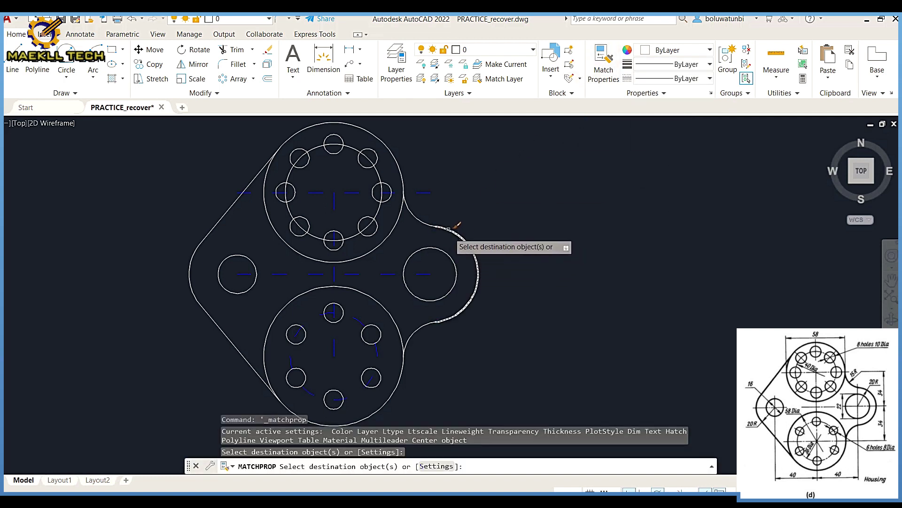
pyautogui.click(412, 212)
pyautogui.click(407, 173)
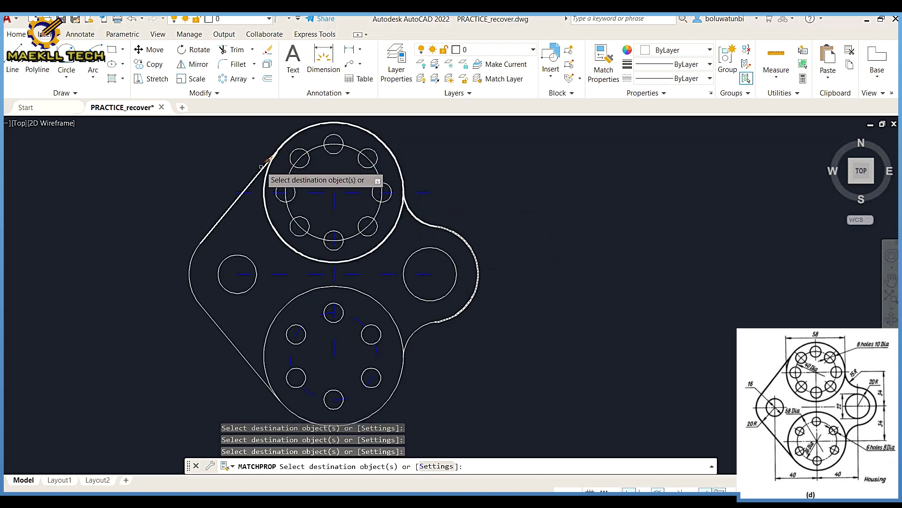
pyautogui.click(260, 167)
pyautogui.click(206, 235)
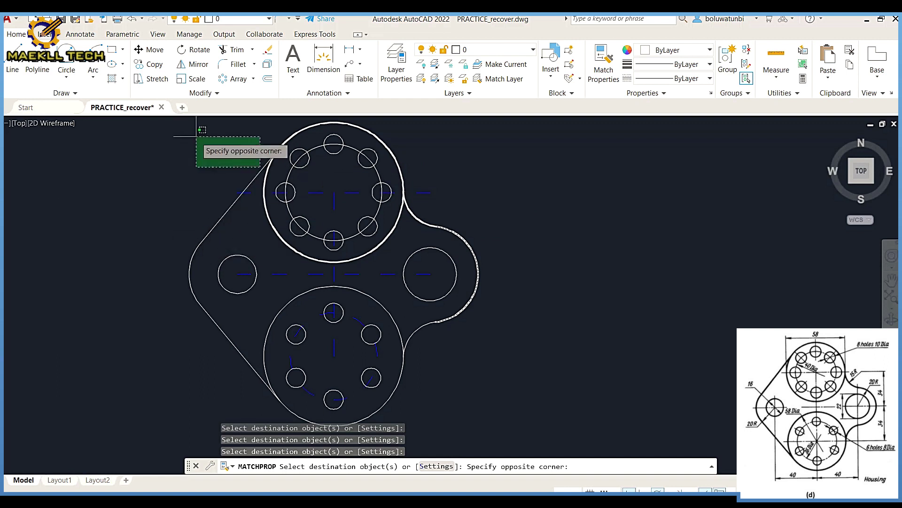
pyautogui.click(256, 165)
pyautogui.click(252, 176)
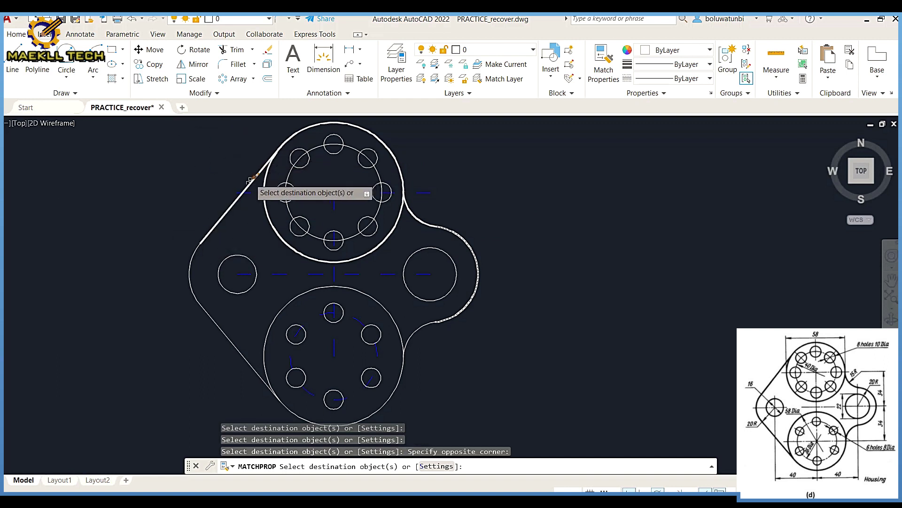
# Step: Match the same outline properties onto the left arc, lower tangent line, lower 58 mm circle, lower blend arc and both boss holes
pyautogui.click(228, 335)
pyautogui.click(270, 328)
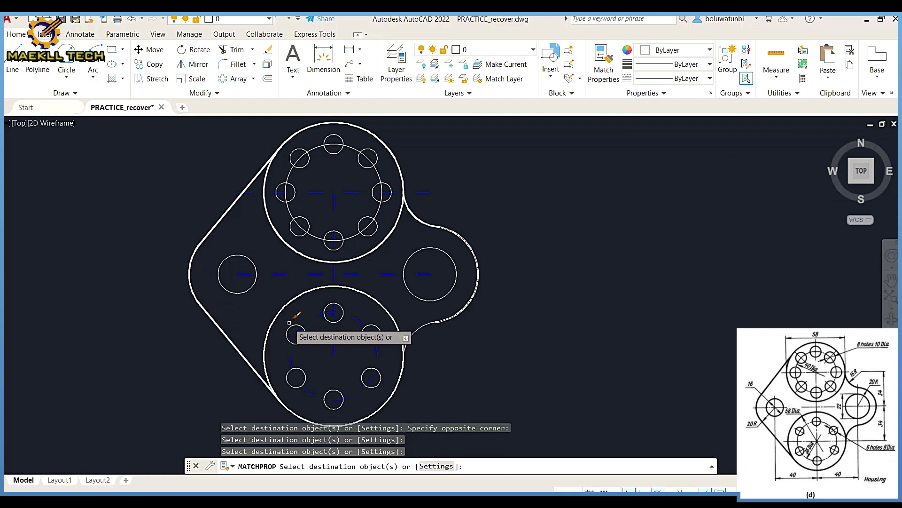
pyautogui.click(292, 299)
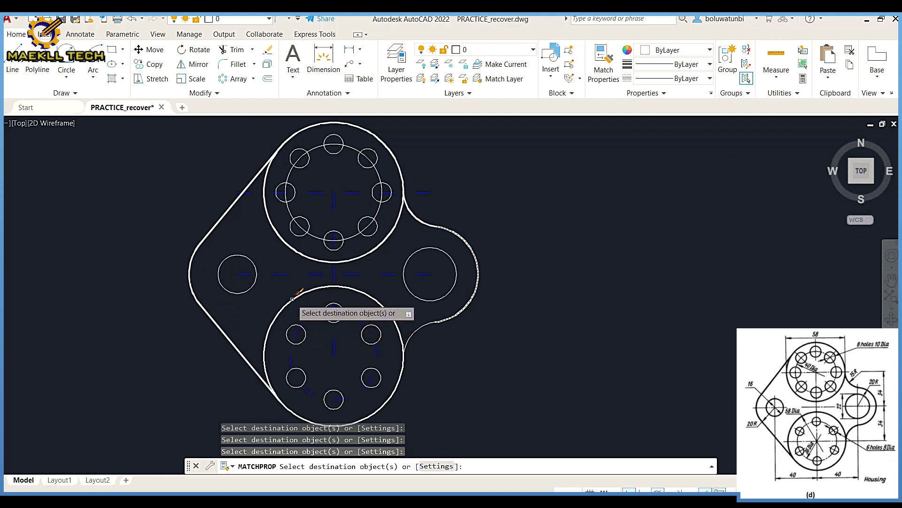
pyautogui.click(420, 326)
pyautogui.click(423, 297)
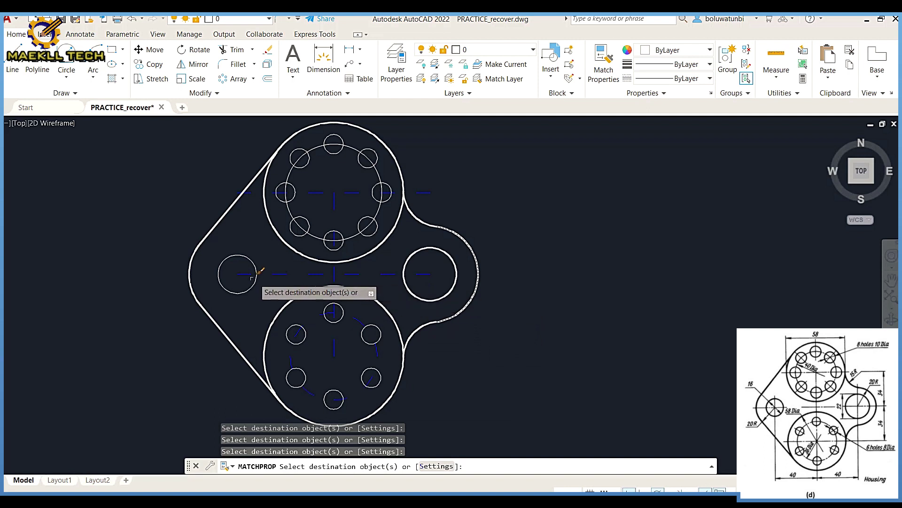
pyautogui.click(249, 284)
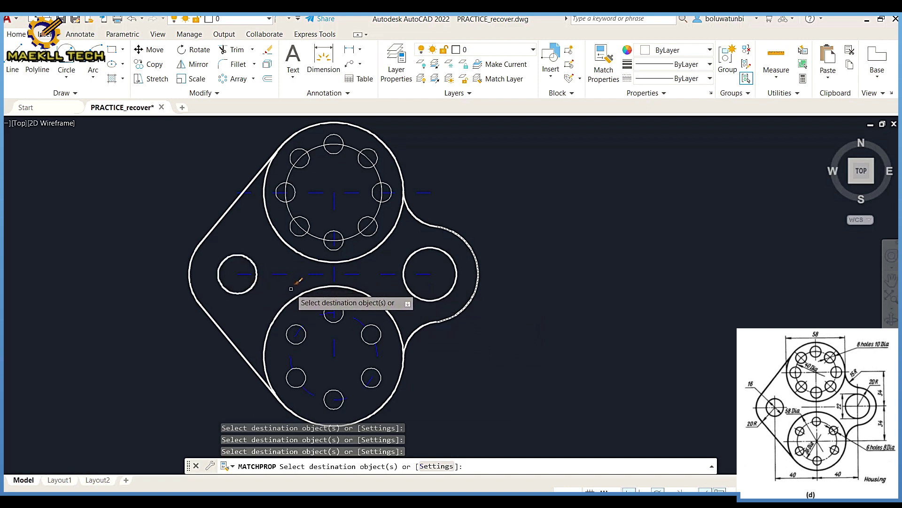
pyautogui.press('Escape')
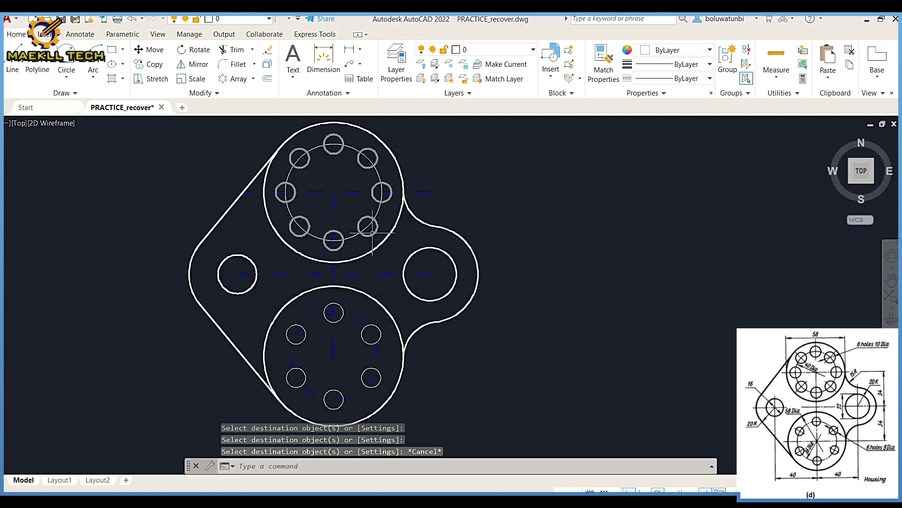
# Step: Explode the upper eight-hole circular array and the lower six-hole circular array into individual circles
pyautogui.click(268, 65)
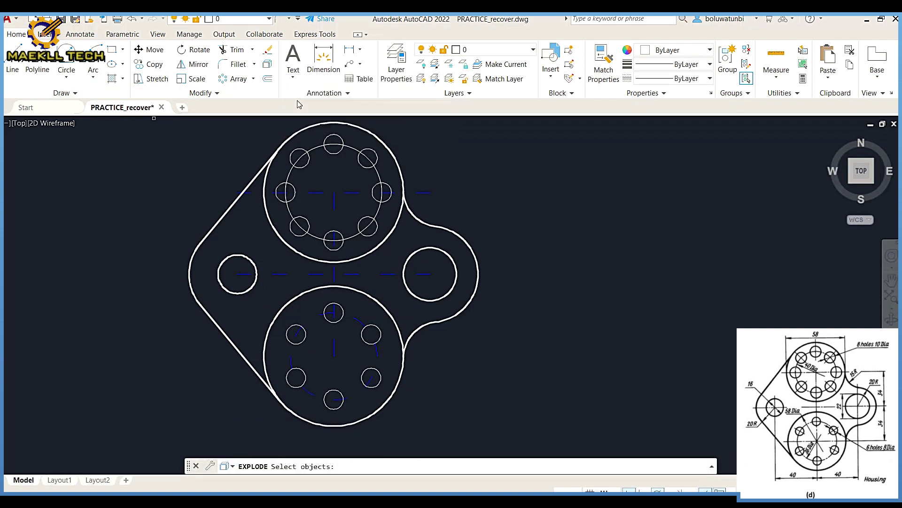
pyautogui.click(332, 146)
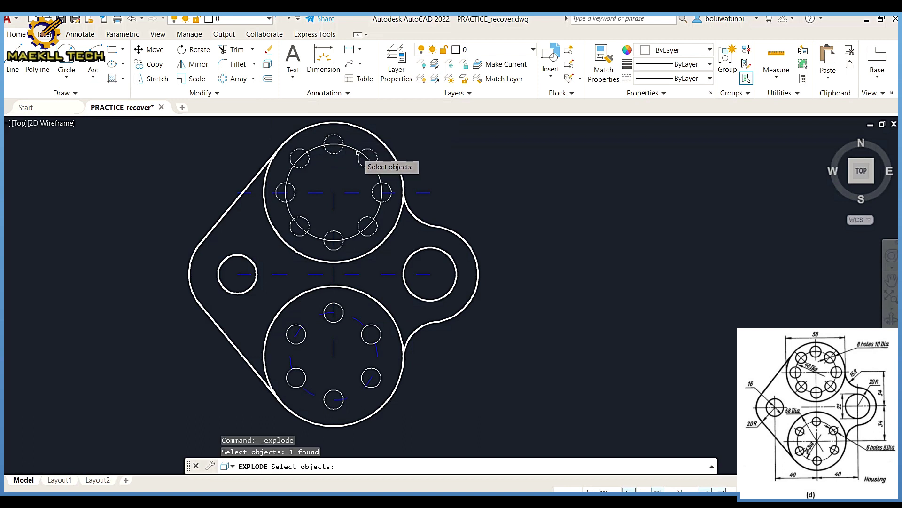
pyautogui.press('Return')
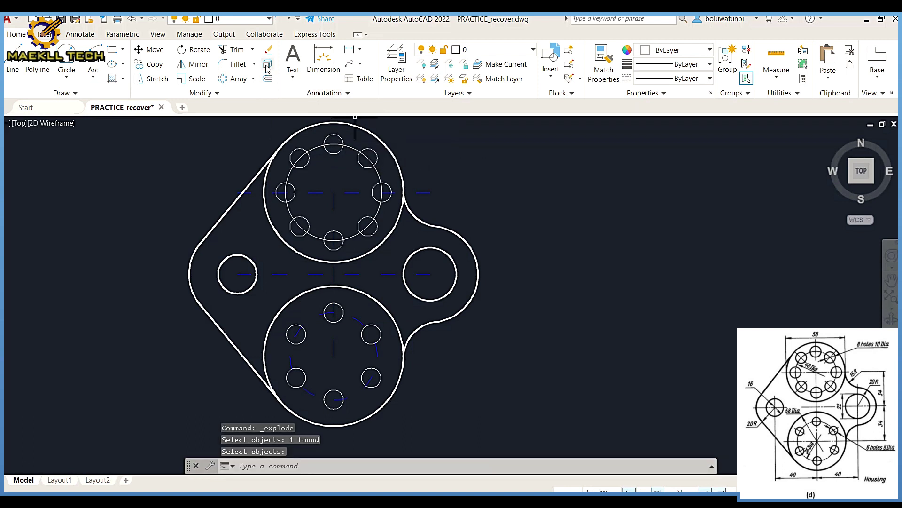
pyautogui.press('Return')
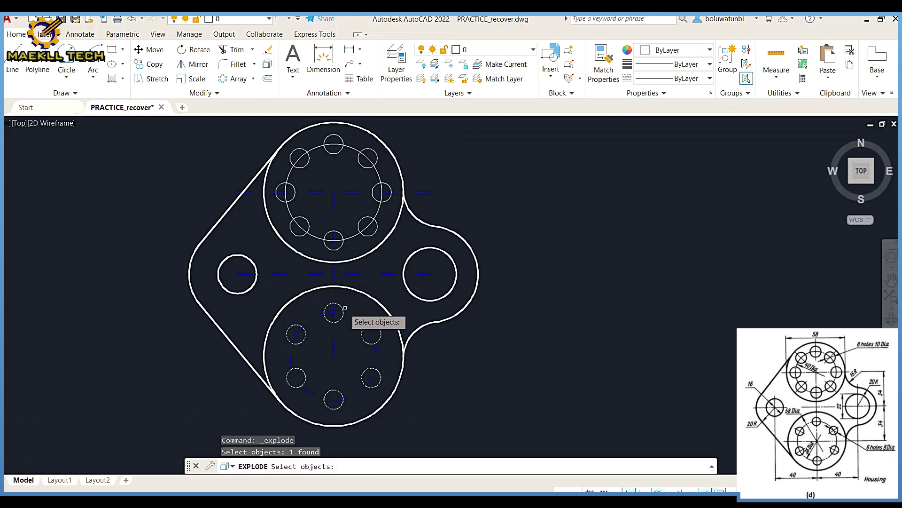
pyautogui.press('Return')
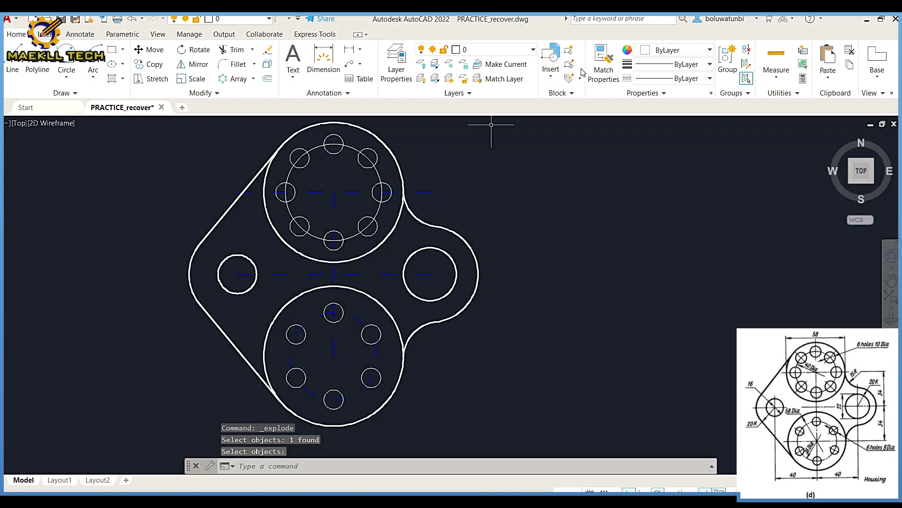
# Step: Match the upper blend arc's properties onto all eight small bolt holes in the upper 58 mm circle
pyautogui.click(605, 65)
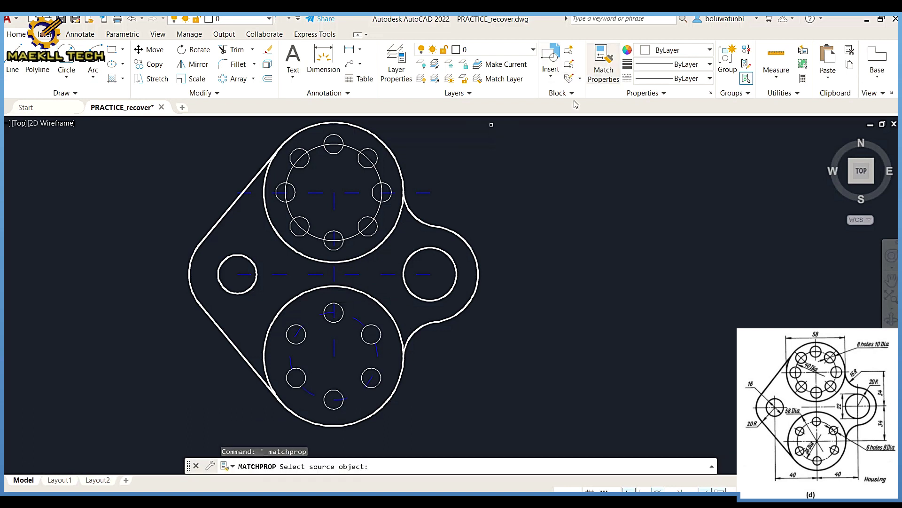
pyautogui.click(416, 219)
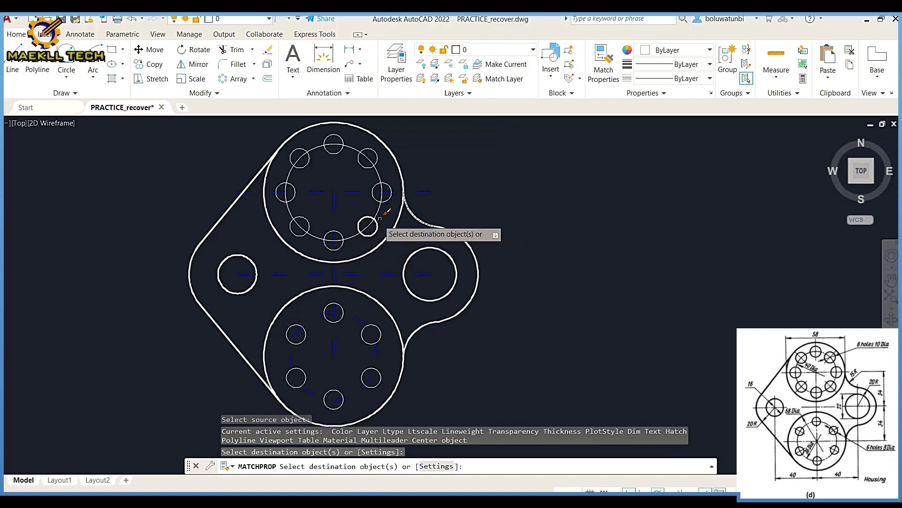
pyautogui.click(388, 202)
pyautogui.click(378, 158)
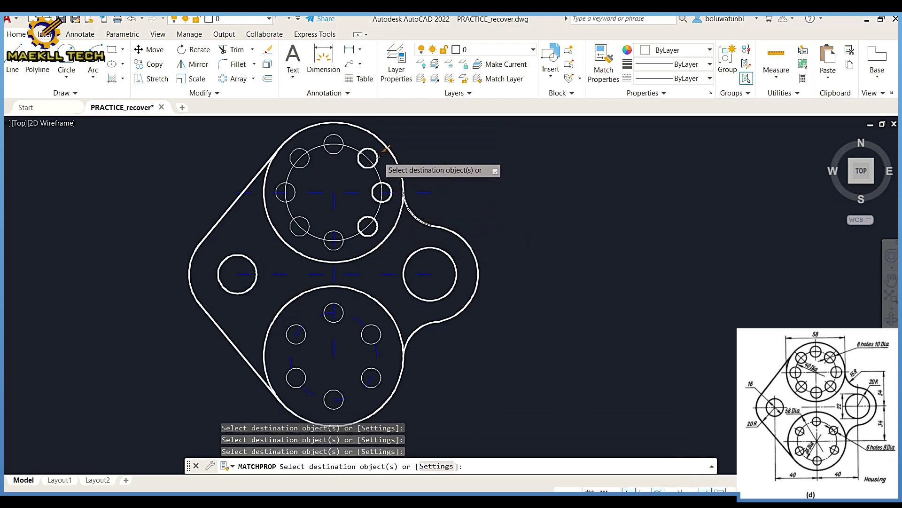
pyautogui.click(337, 137)
pyautogui.click(293, 166)
pyautogui.click(292, 196)
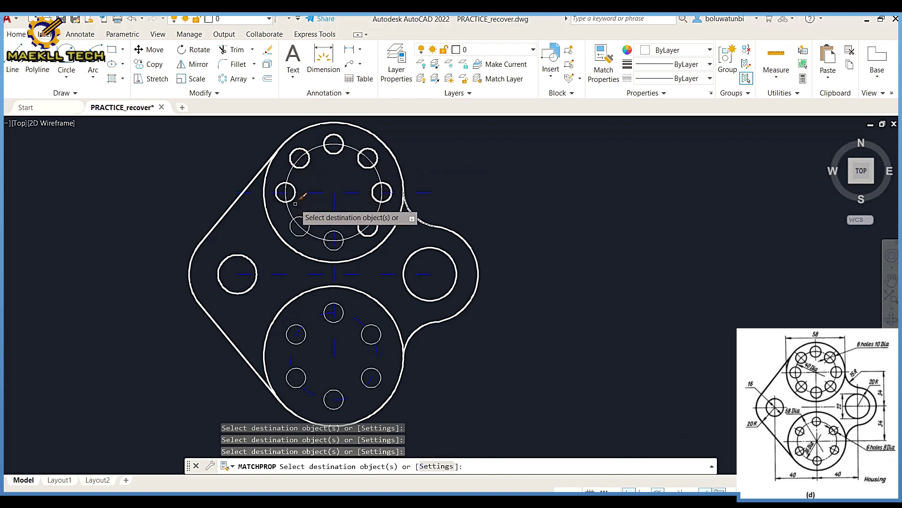
pyautogui.click(308, 224)
pyautogui.click(331, 248)
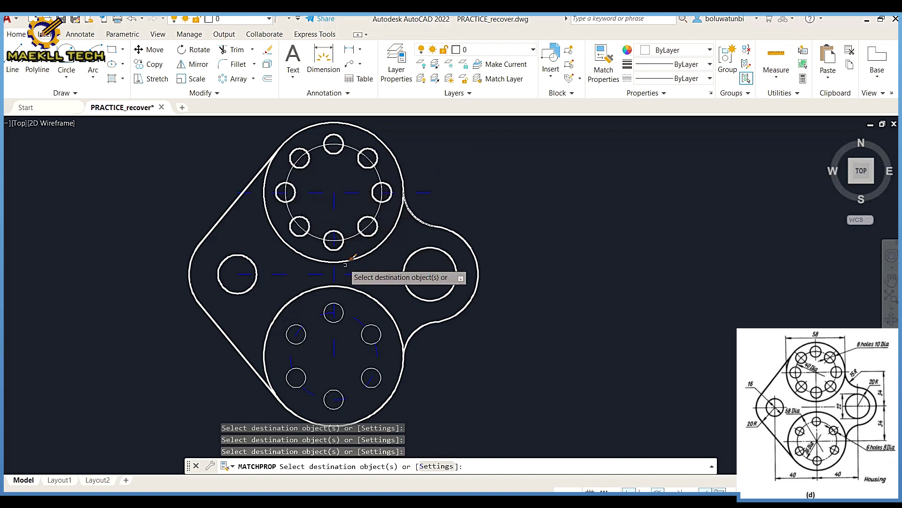
# Step: Match the same outline properties onto all six small bolt holes in the lower 58 mm circle
pyautogui.click(371, 323)
pyautogui.click(342, 306)
pyautogui.click(302, 327)
pyautogui.click(305, 372)
pyautogui.click(339, 392)
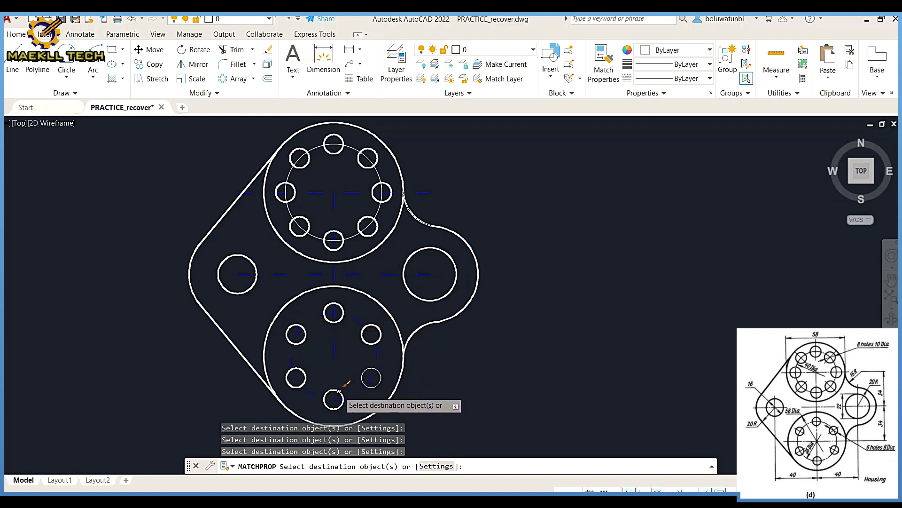
pyautogui.click(363, 372)
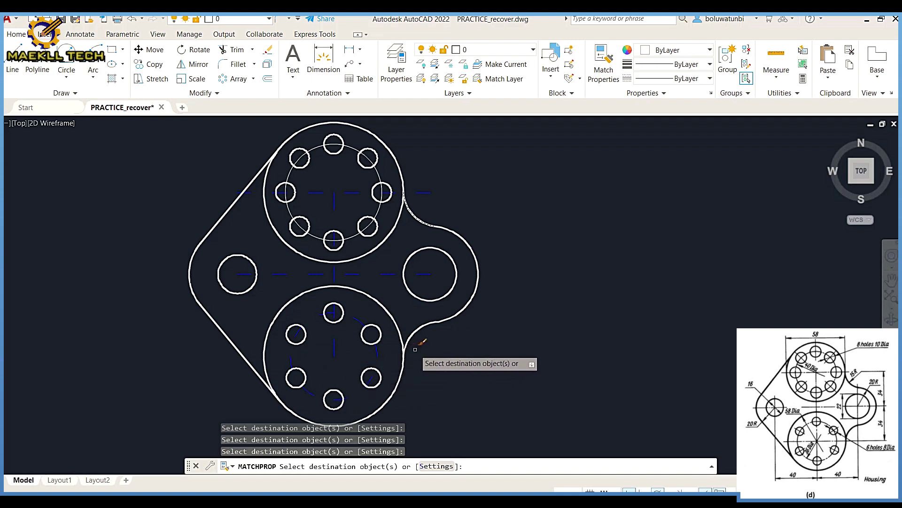
pyautogui.press('Escape')
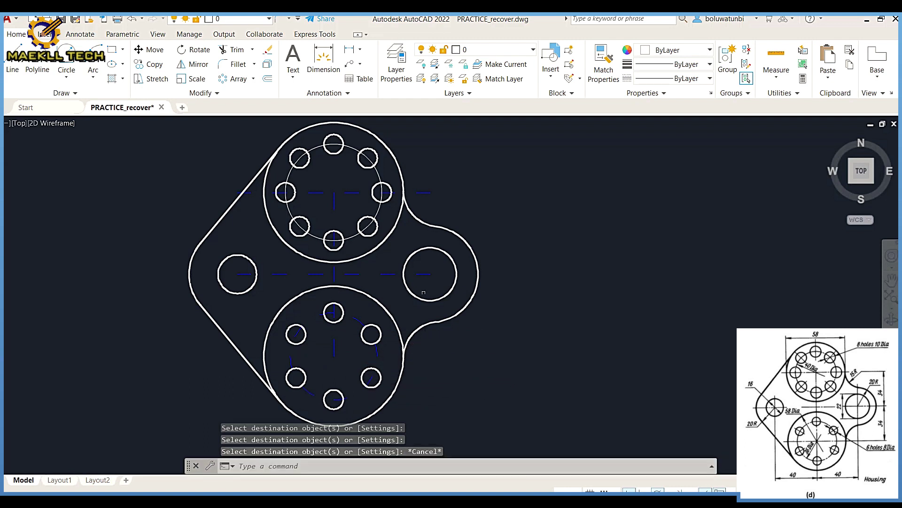
# Step: Set the linetype of the upper bolt circle to ACAD_ISO08W100
pyautogui.click(384, 171)
pyautogui.click(678, 78)
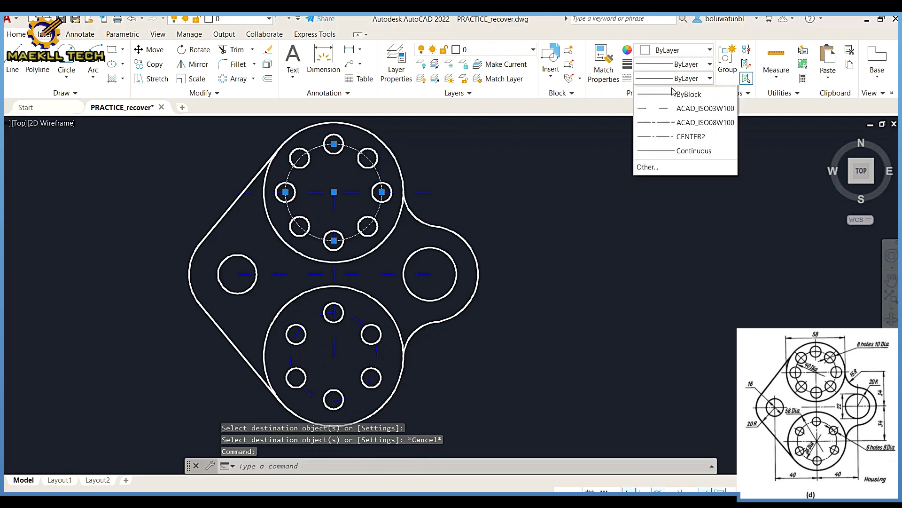
pyautogui.click(673, 124)
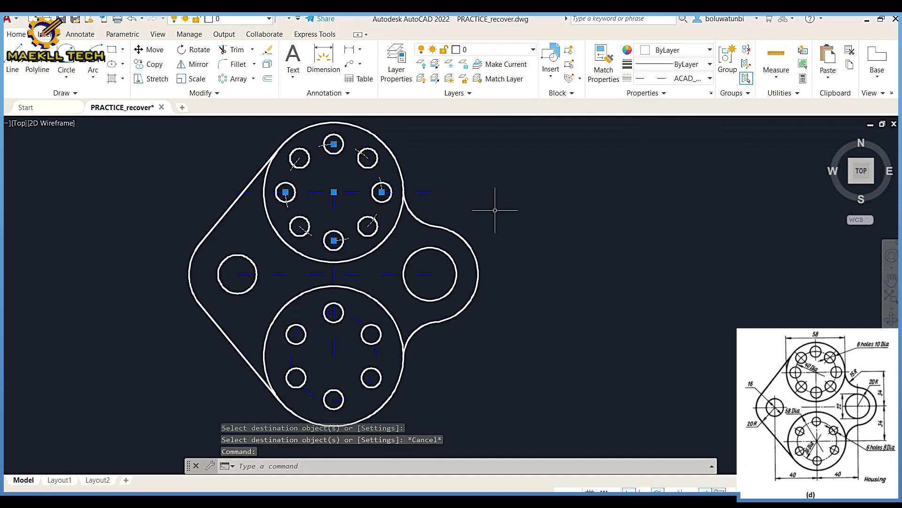
pyautogui.press('Escape')
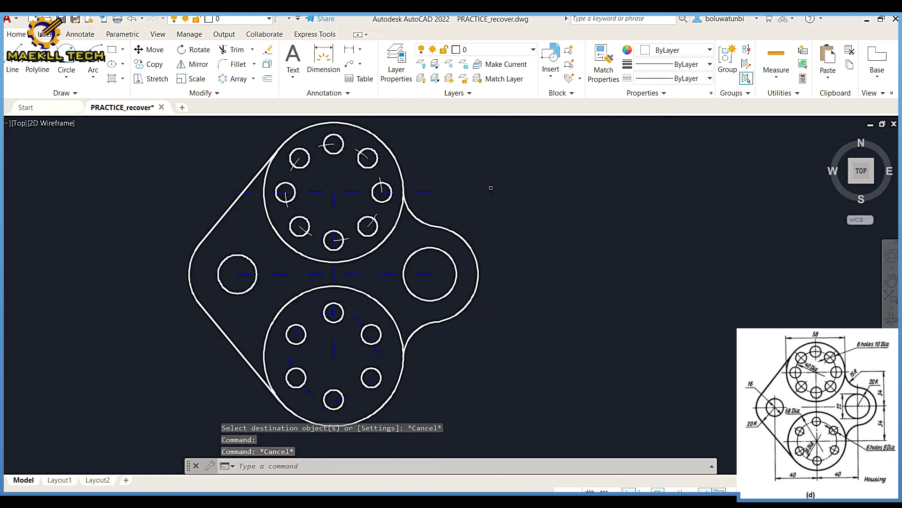
# Step: Match the upper bolt circle's properties onto the lower bolt circle
pyautogui.click(600, 57)
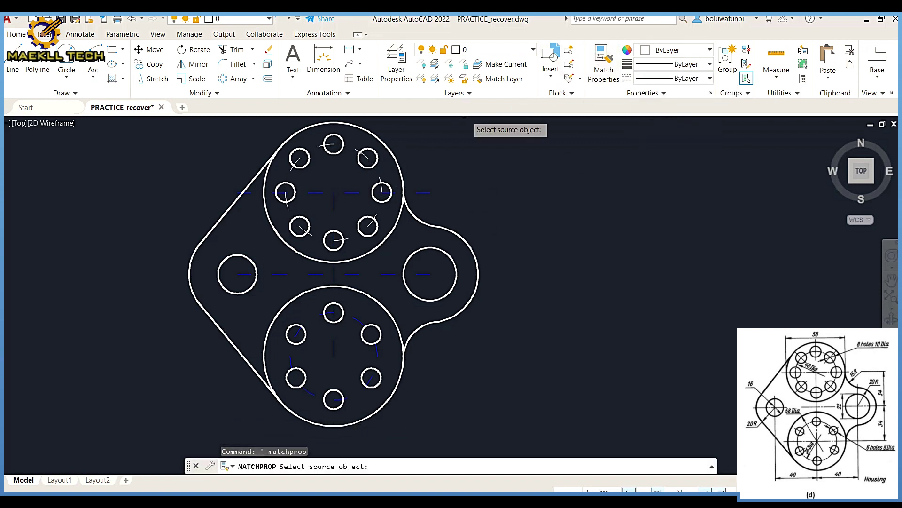
pyautogui.click(378, 176)
pyautogui.click(363, 329)
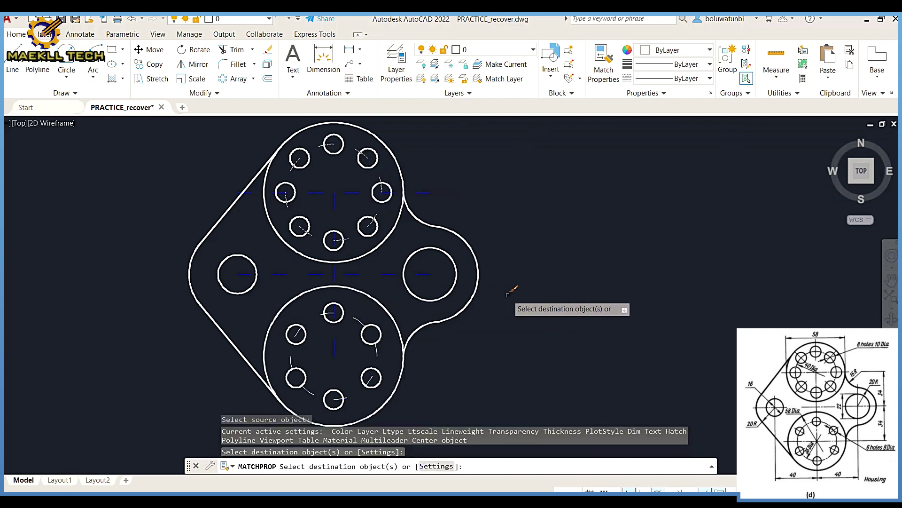
pyautogui.press('Escape')
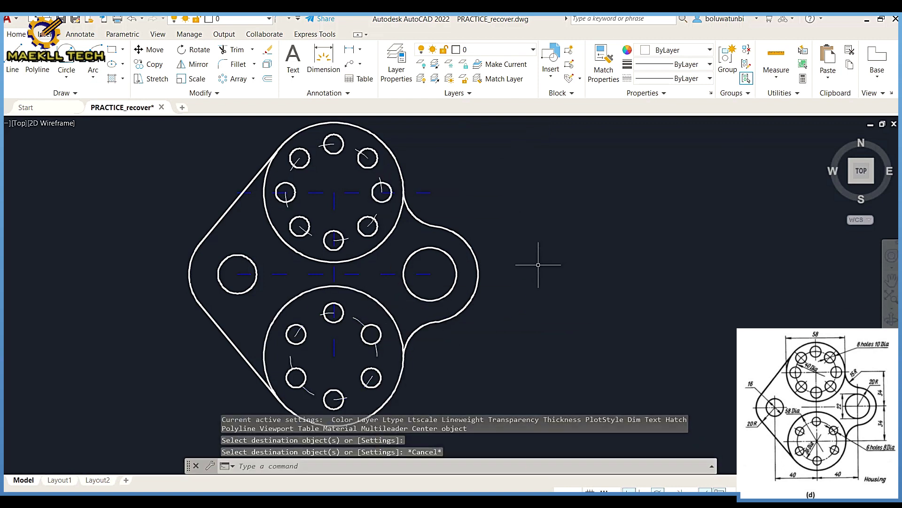